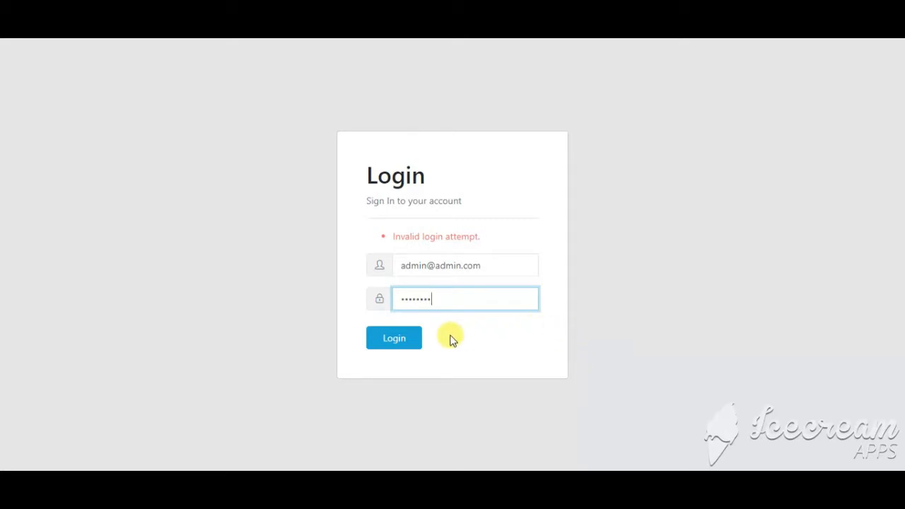
Step: Sign in with the entered credentials, dismiss the browser's password warning and open the user list
left_click(387, 338)
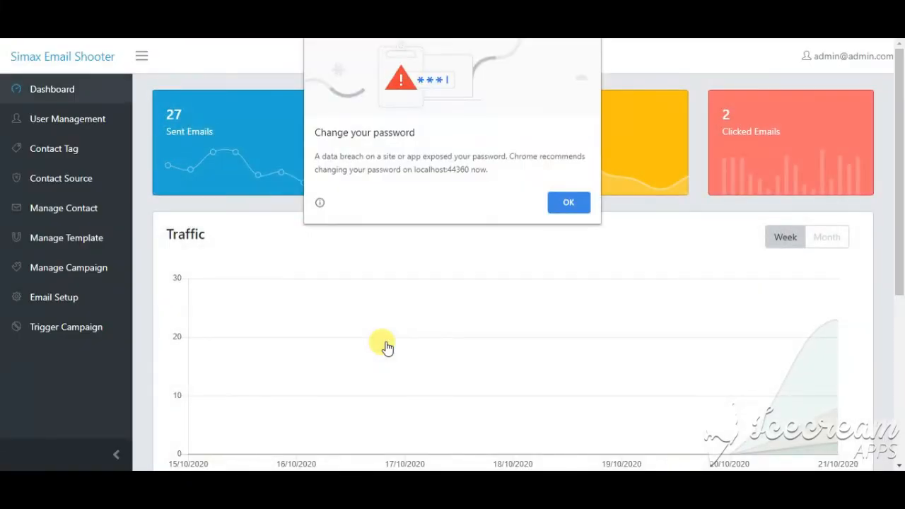
left_click(570, 201)
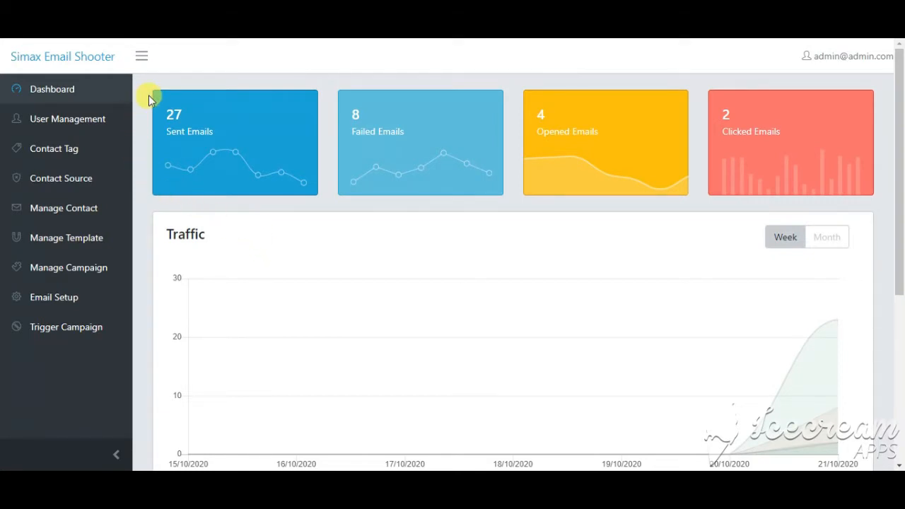
left_click(60, 122)
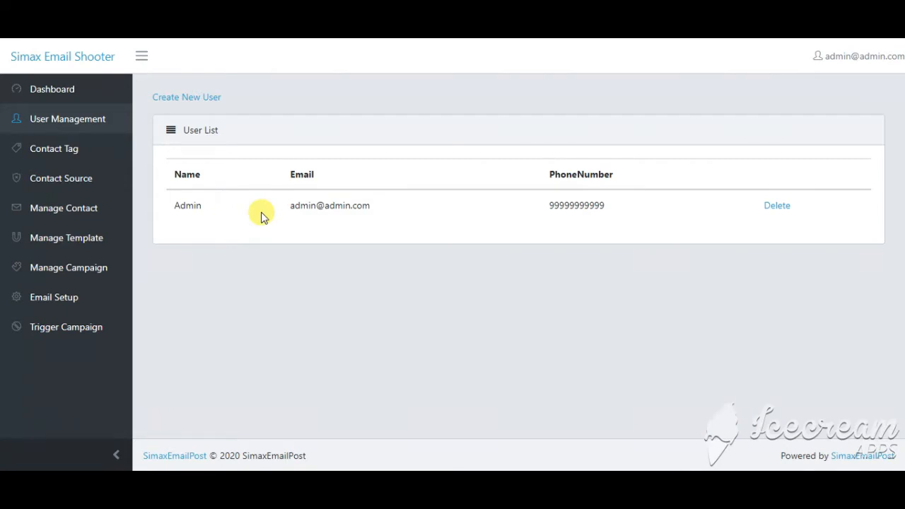
Step: Create a new contact tag named Brand1 with its status enabled
left_click(71, 152)
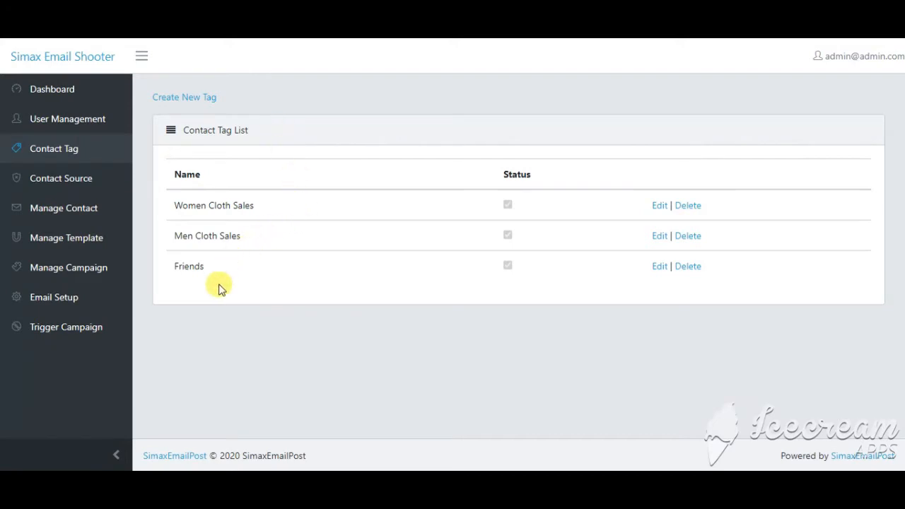
left_click(196, 101)
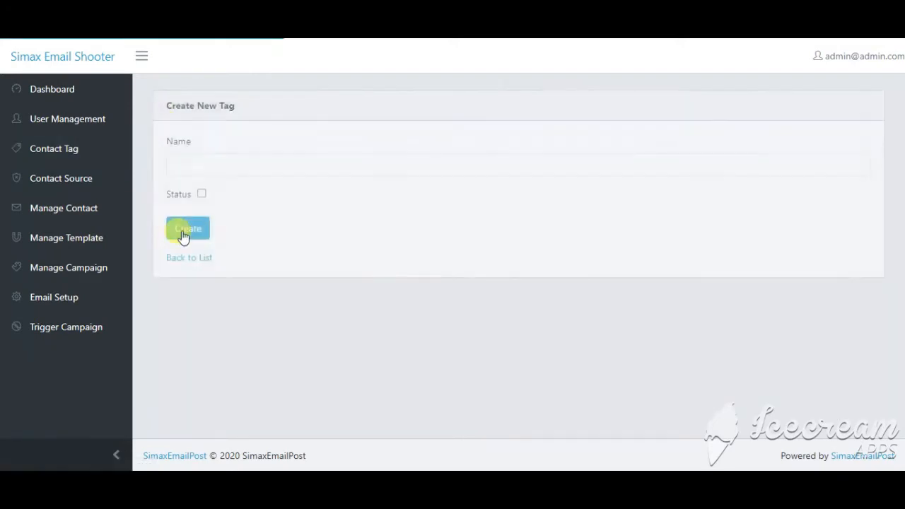
left_click(218, 161)
key("Down")
key("Down")
key("Down")
key("Down")
key("Down")
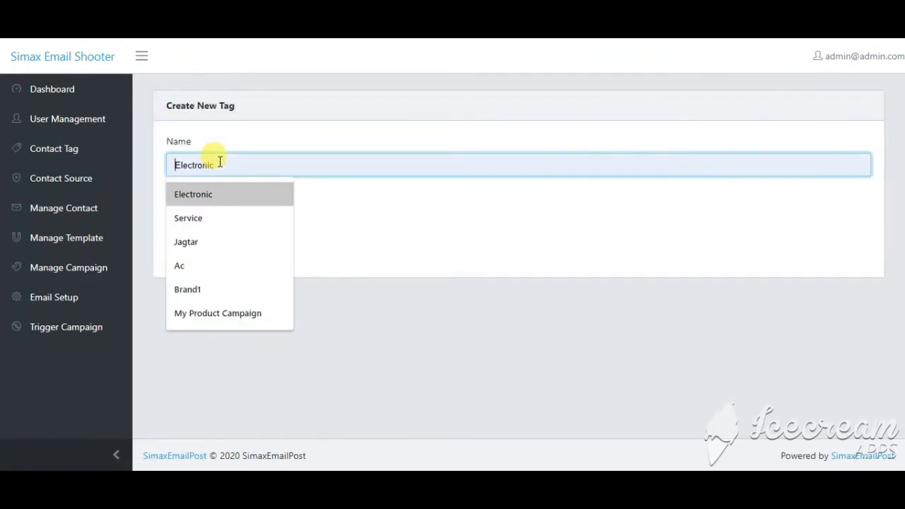
key("Return")
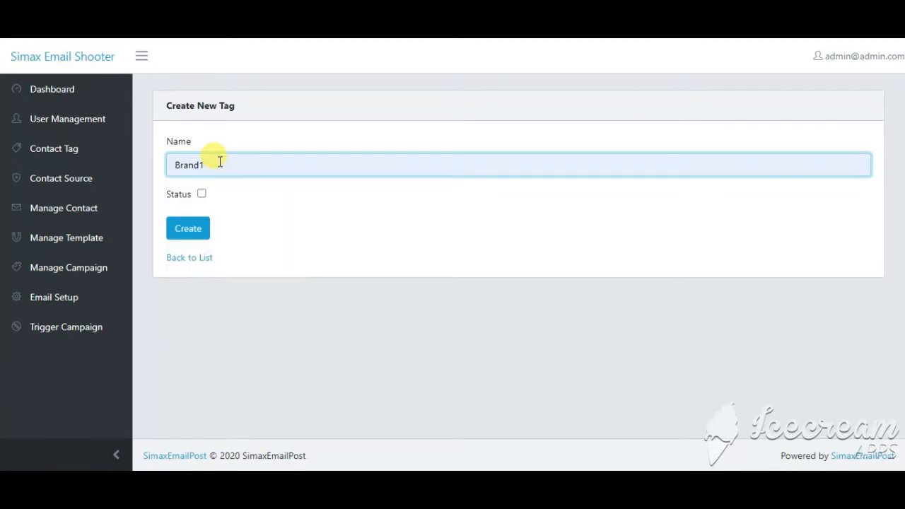
left_click(201, 194)
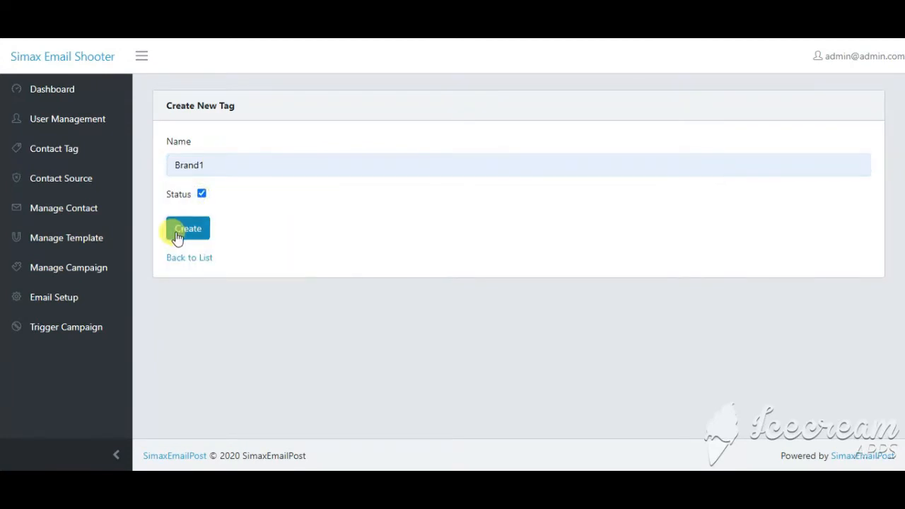
left_click(179, 233)
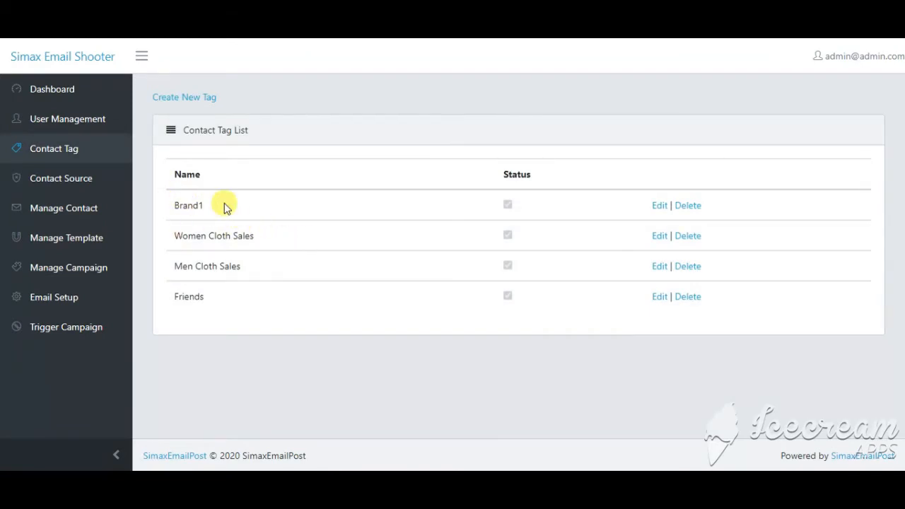
Step: Start a new contact and assign it the contact tags Brand1 and Friends
left_click(81, 179)
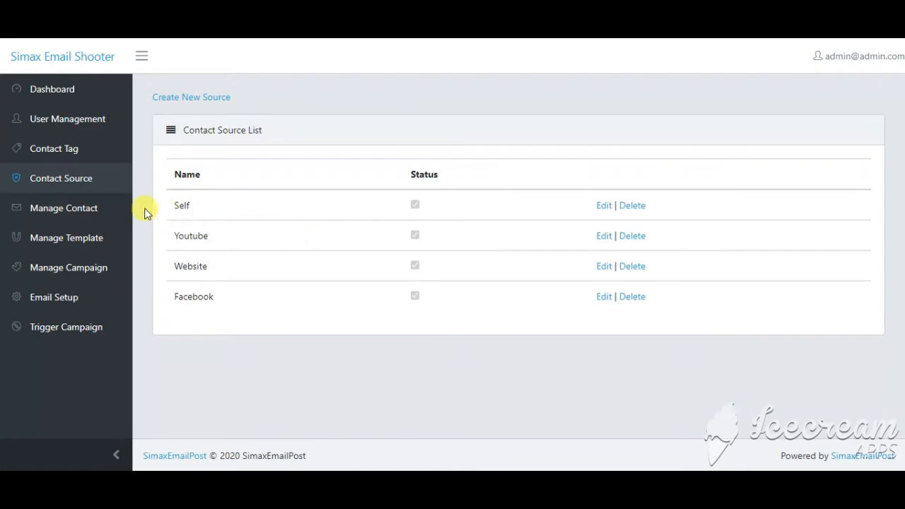
left_click(79, 206)
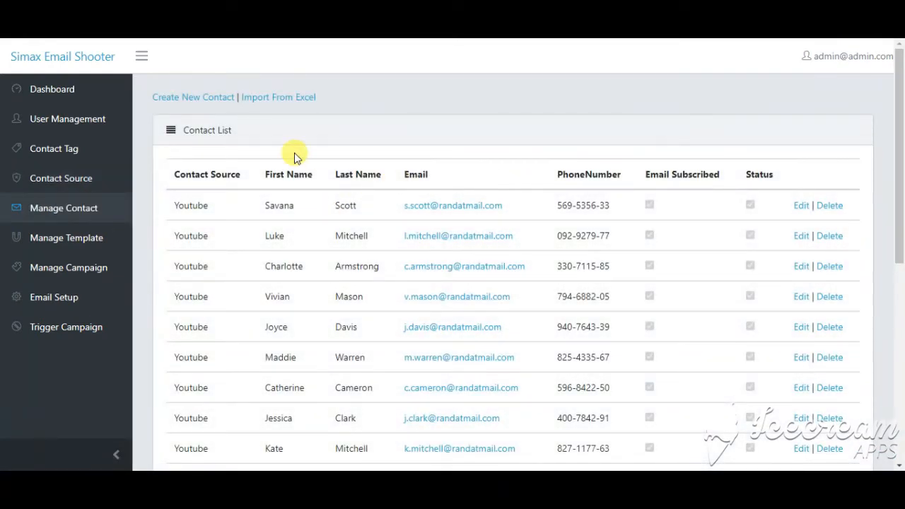
left_click(183, 101)
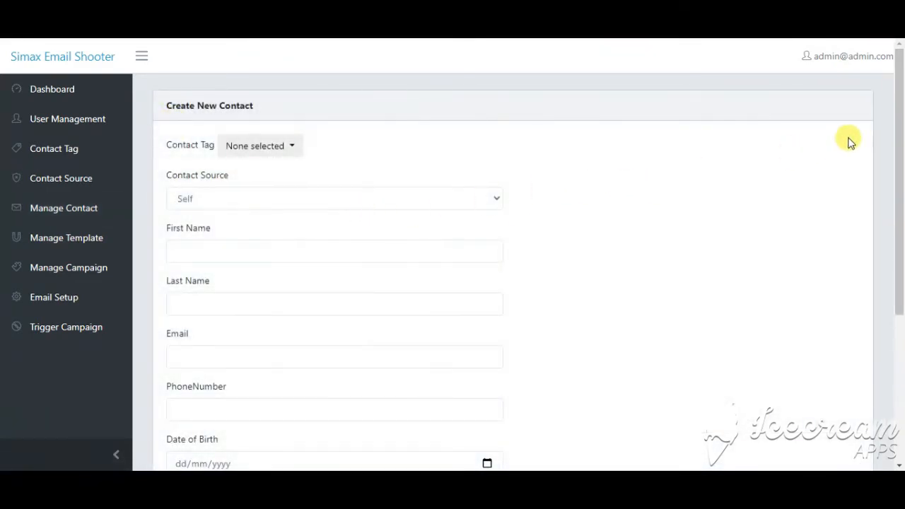
left_click_drag(899, 55, 902, 106)
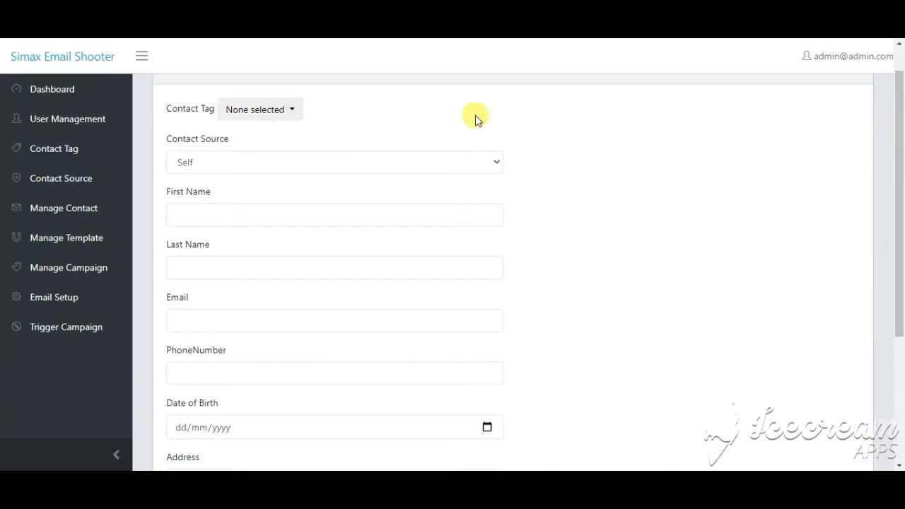
left_click(274, 115)
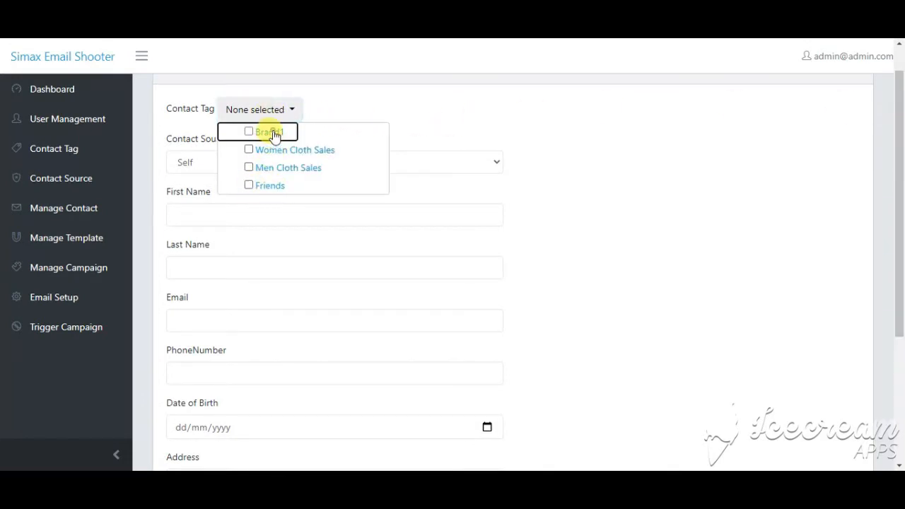
left_click(274, 134)
left_click(270, 186)
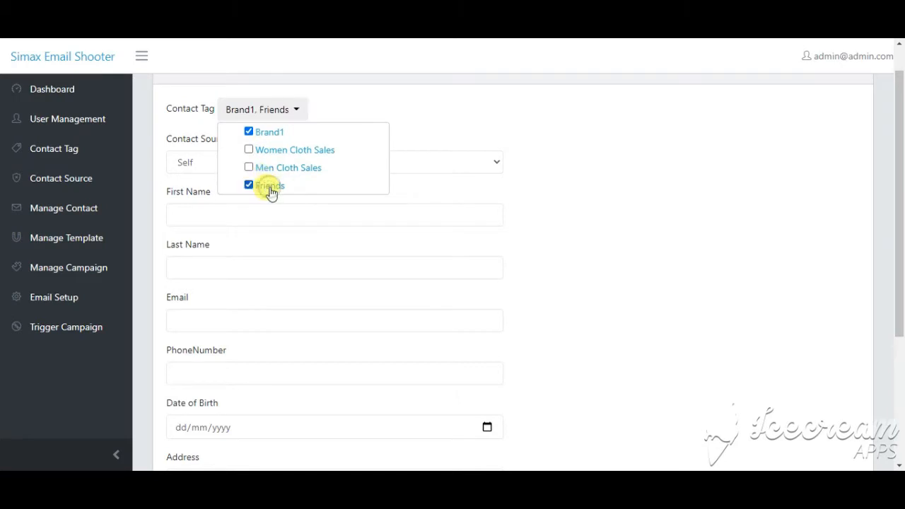
left_click(370, 99)
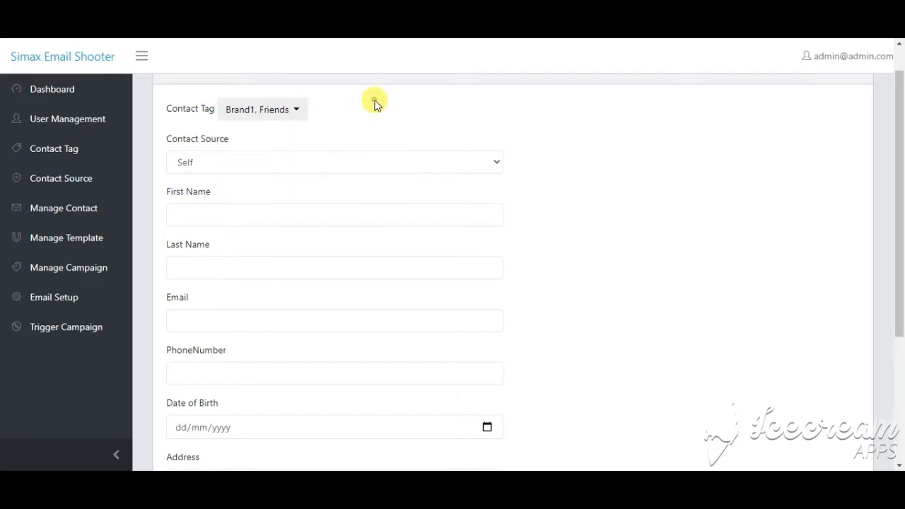
Step: Set the contact source to Website and fill in the contact's personal details from the second saved autofill entry
left_click(205, 163)
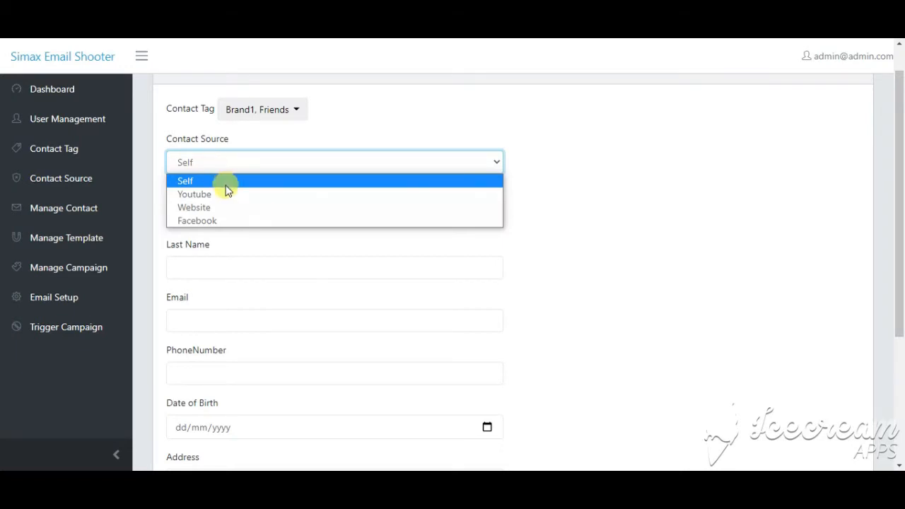
left_click(201, 207)
left_click(210, 218)
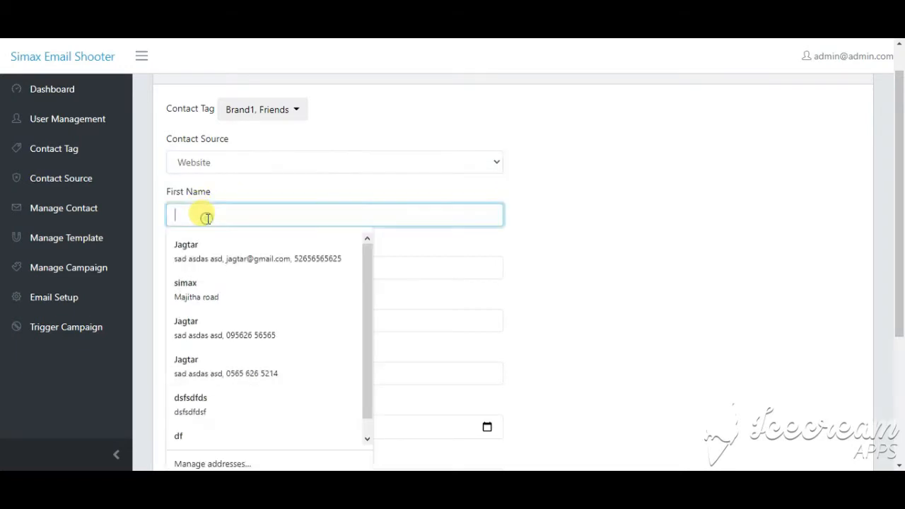
key("Down")
key("Down")
key("Return")
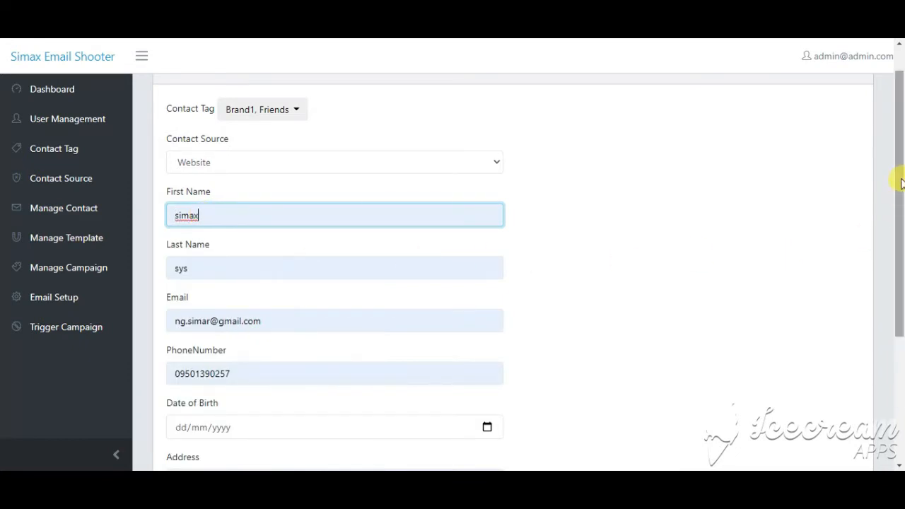
Step: Mark the contact as email subscribed with status enabled, and create it
left_click_drag(899, 180, 882, 292)
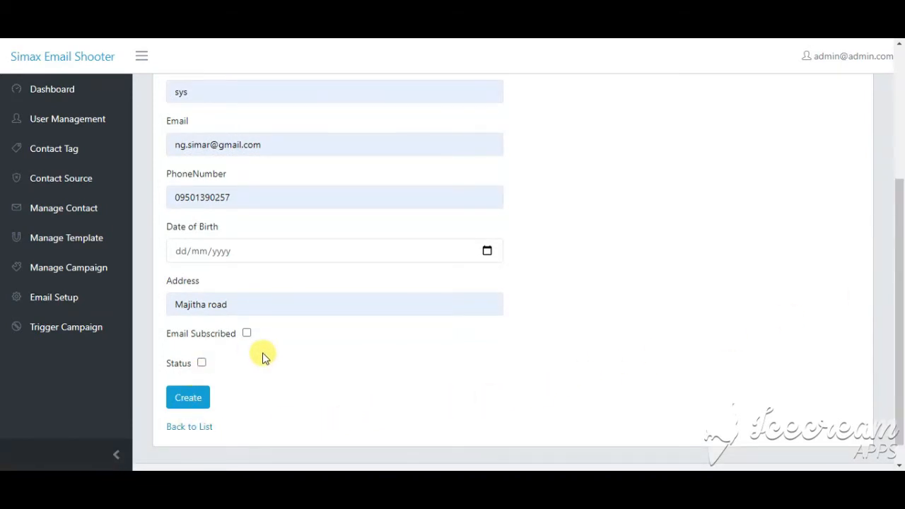
left_click(246, 333)
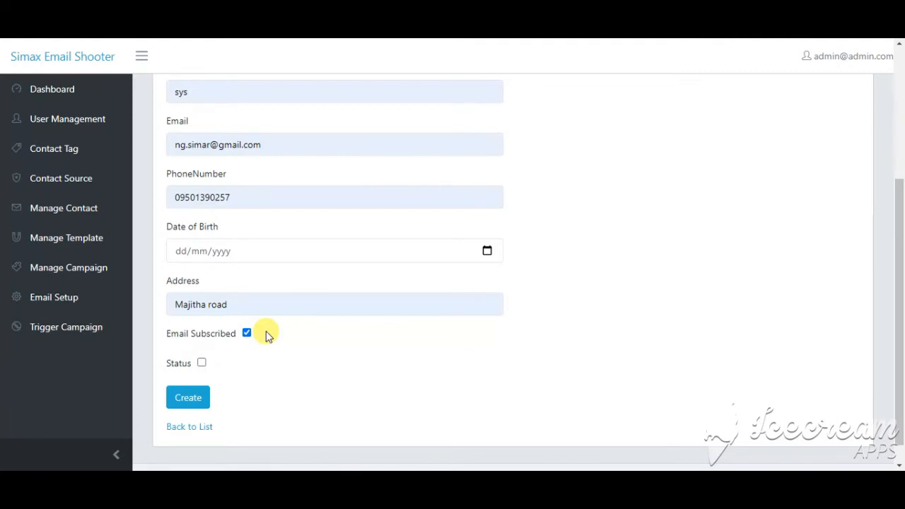
left_click(201, 363)
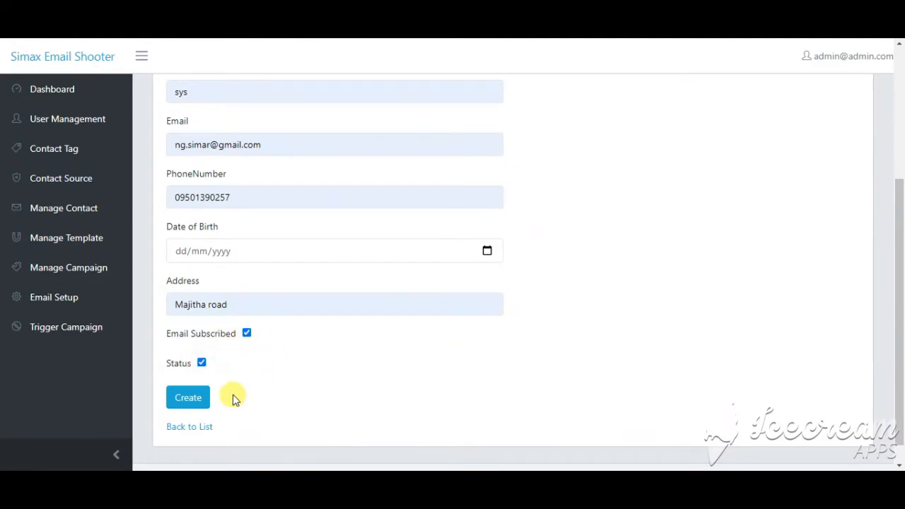
left_click(185, 397)
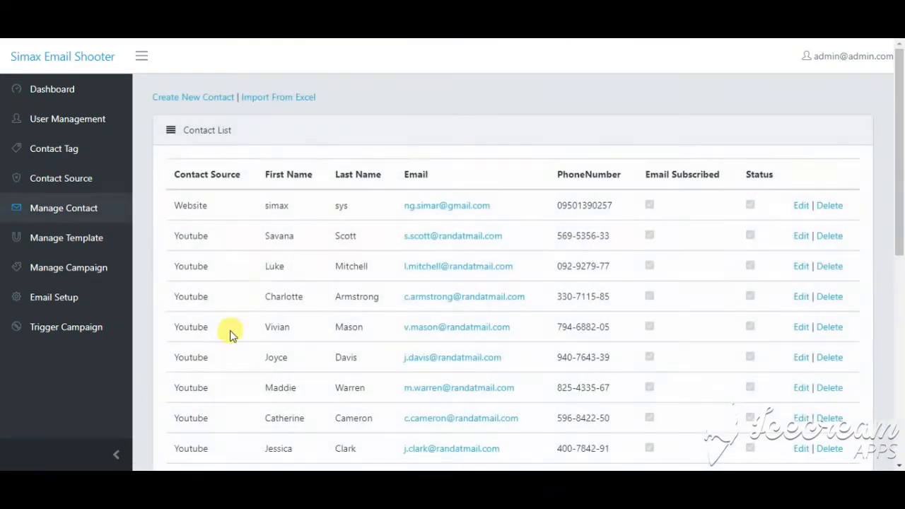
left_click_drag(256, 206, 295, 208)
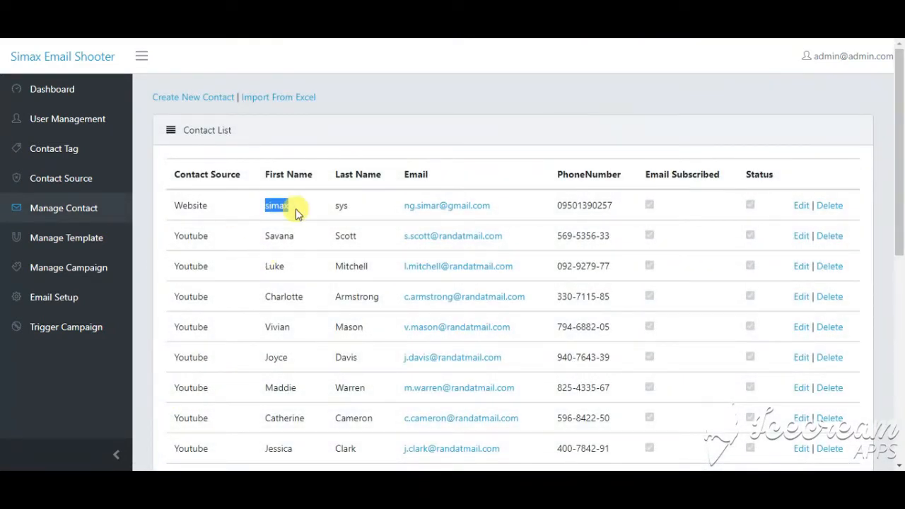
left_click(295, 208)
Step: Start a contact import from Excel with the tags Women Cloth Sales and Men Cloth Sales and the source Self
left_click(277, 100)
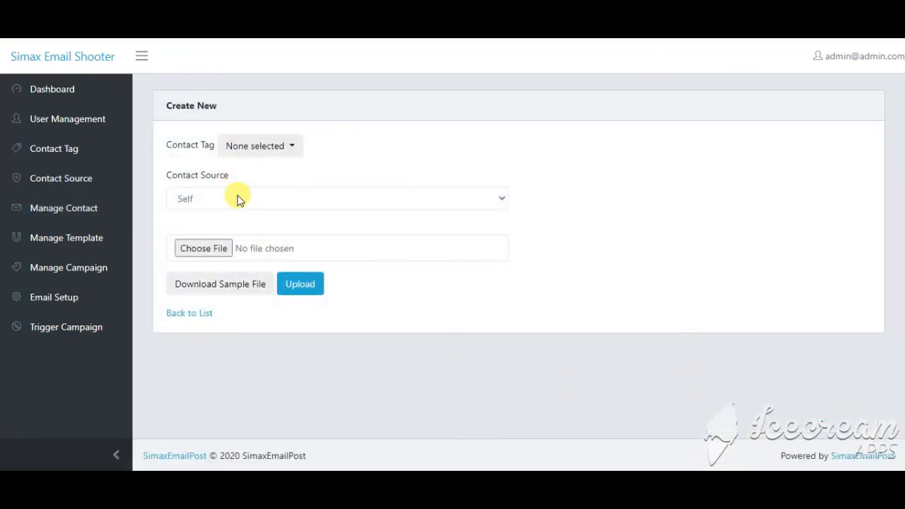
left_click(246, 155)
left_click(255, 186)
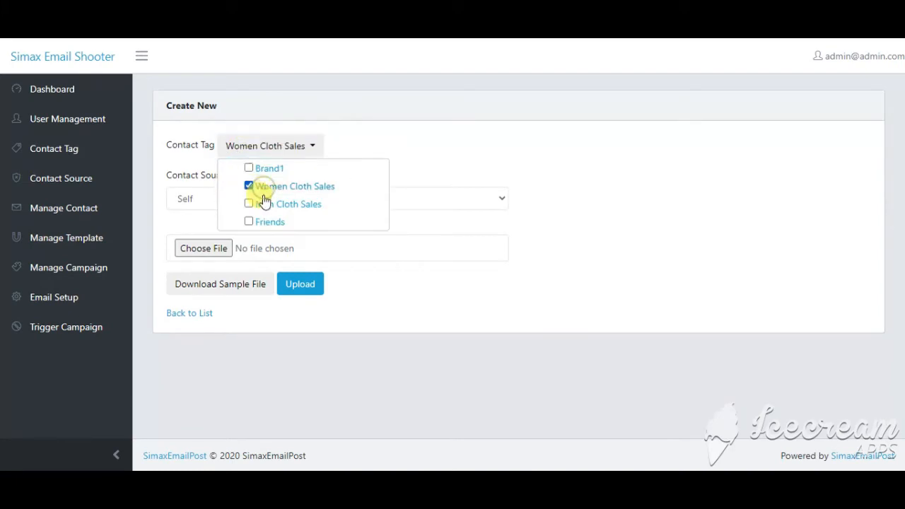
left_click(263, 205)
left_click(396, 123)
left_click(223, 199)
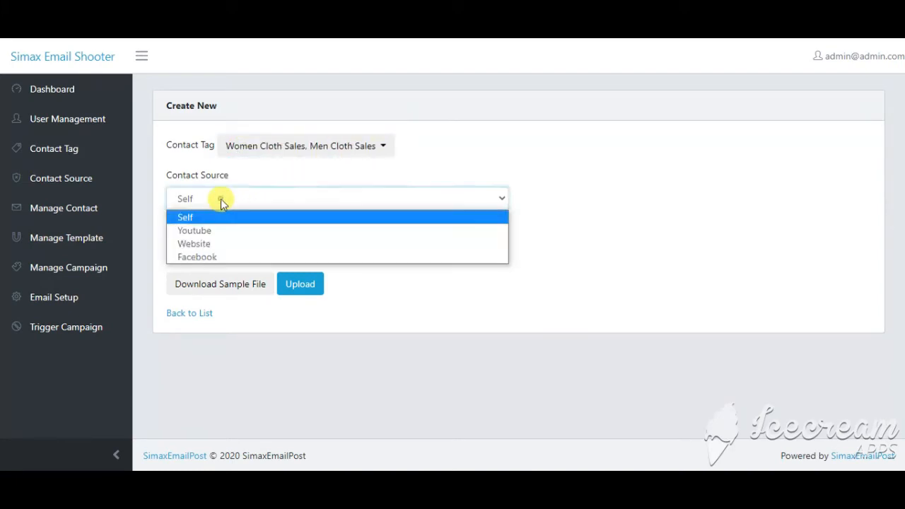
left_click(221, 202)
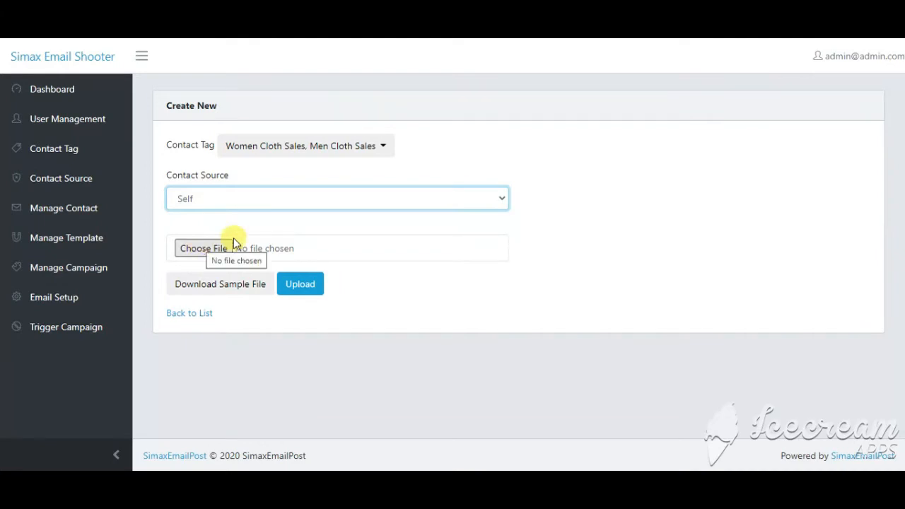
Step: Download the sample import file, open it in Excel and fit all column widths to their contents
left_click(217, 290)
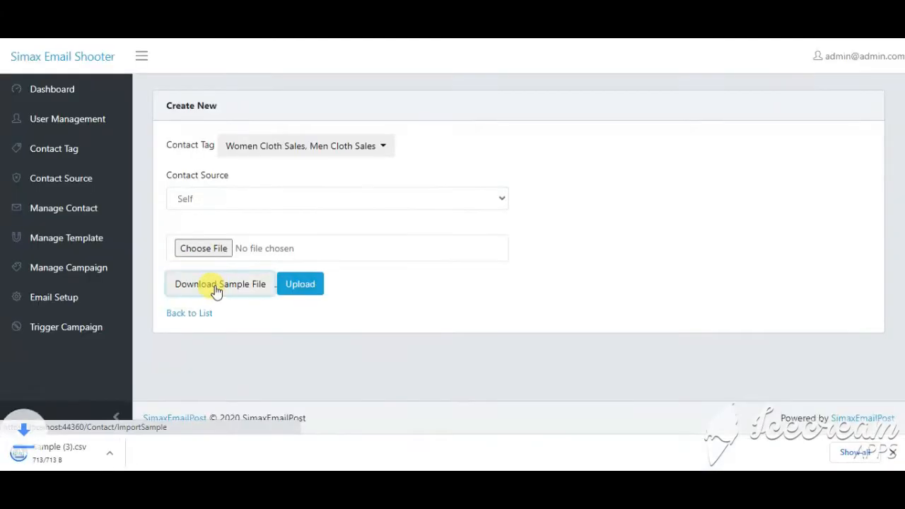
left_click(41, 456)
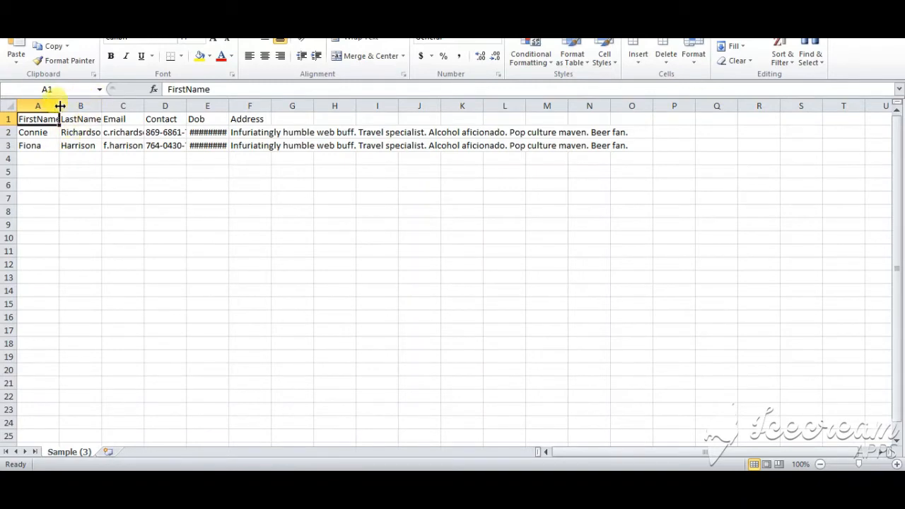
left_click(8, 106)
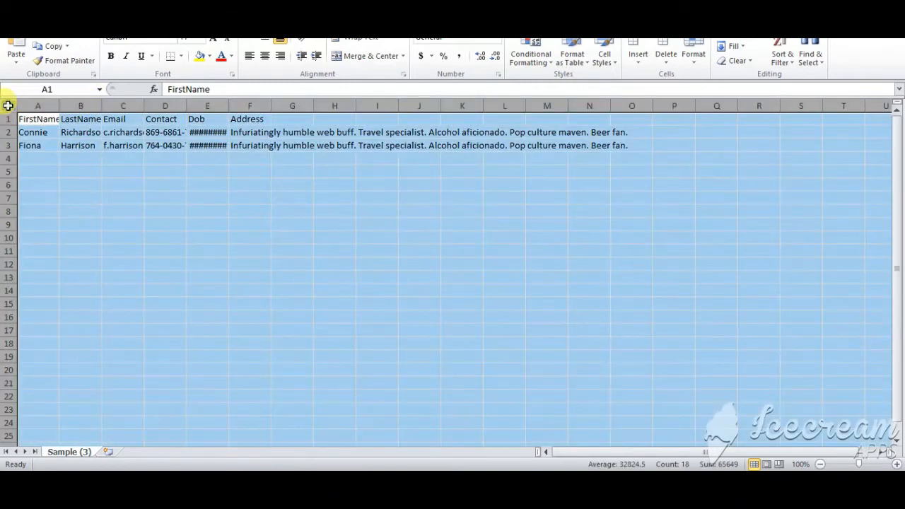
double_click(59, 100)
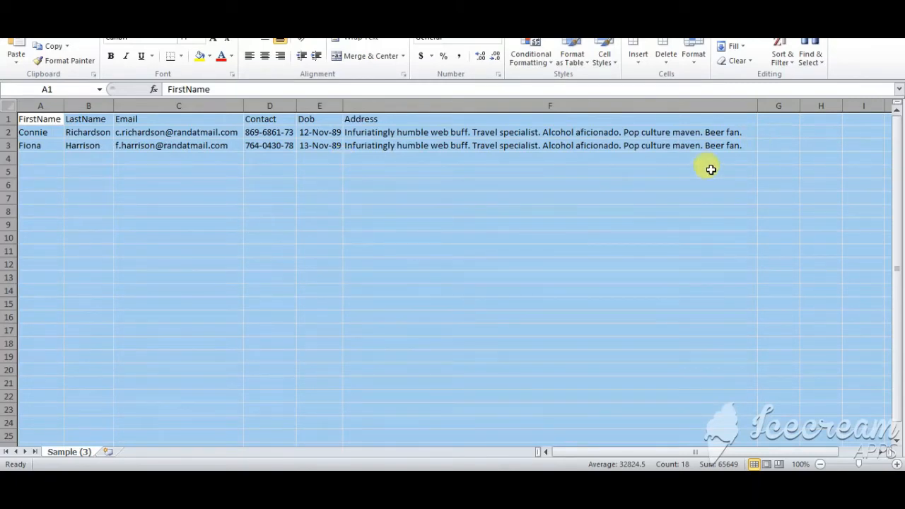
left_click(611, 206)
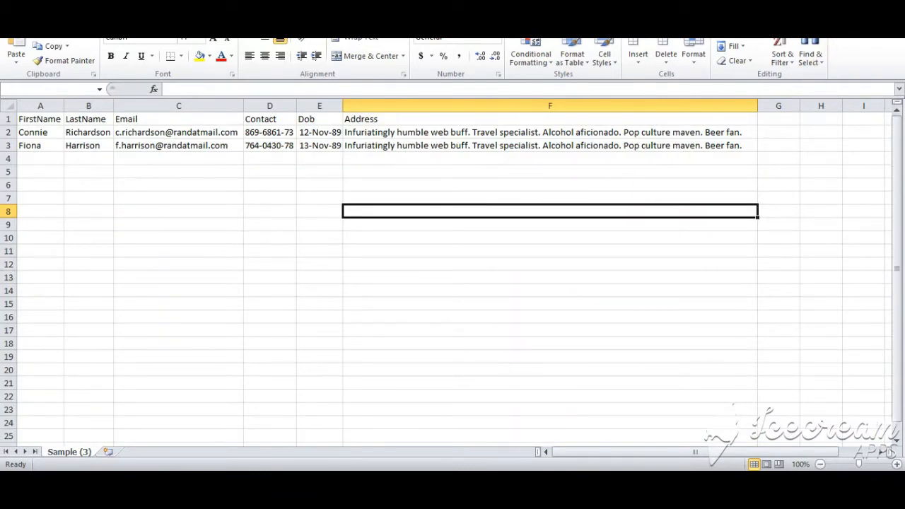
Step: Close the sample workbook and return to the contact list in Simax Email Shooter
key("ctrl+w")
left_click(440, 255)
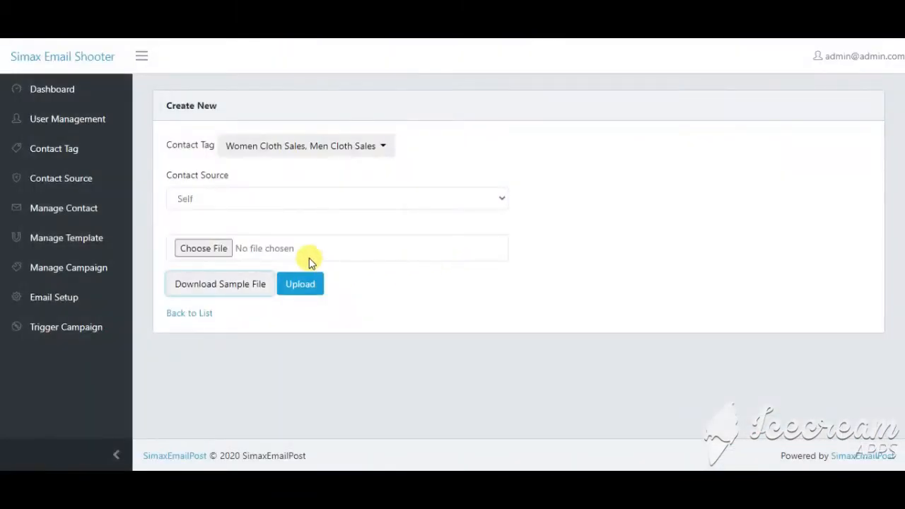
left_click(74, 210)
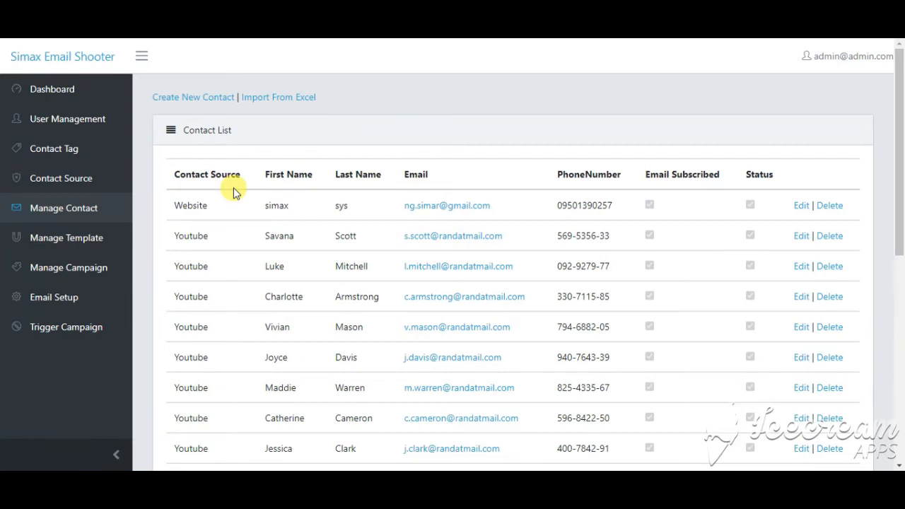
Step: Start a new email template and name it "Saving Ac Template"
left_click(63, 241)
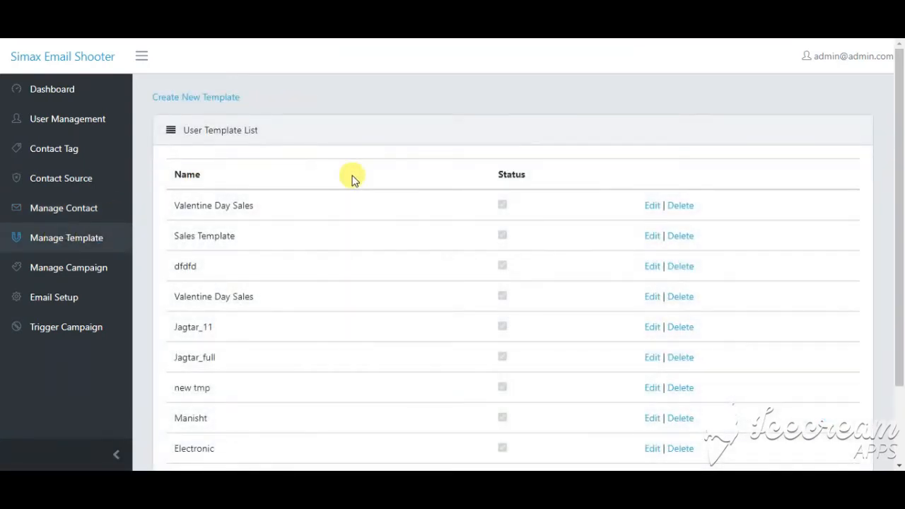
left_click(199, 100)
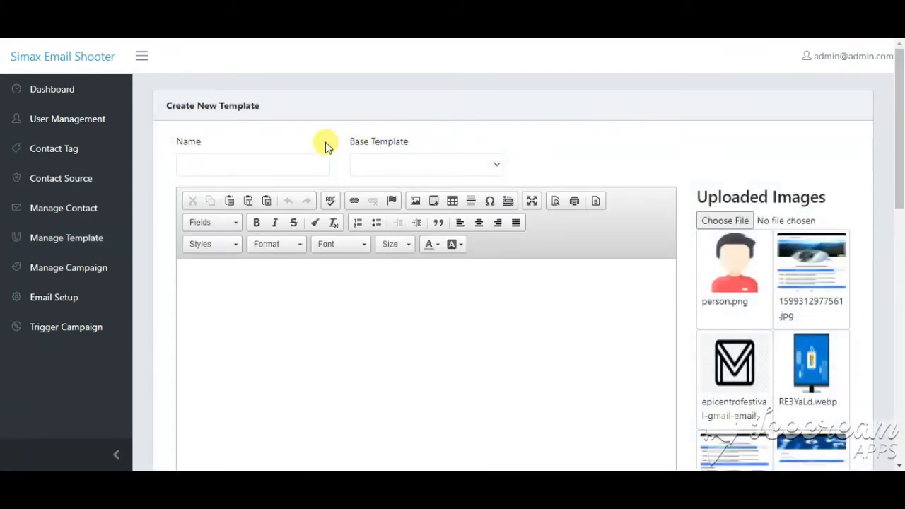
left_click(236, 165)
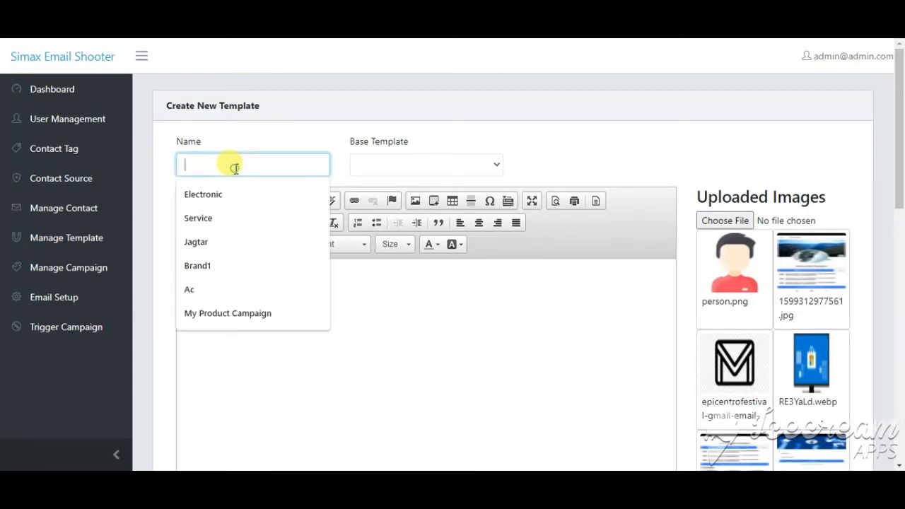
key("Down")
key("Down")
key("Down")
key("Down")
key("Down")
key("Down")
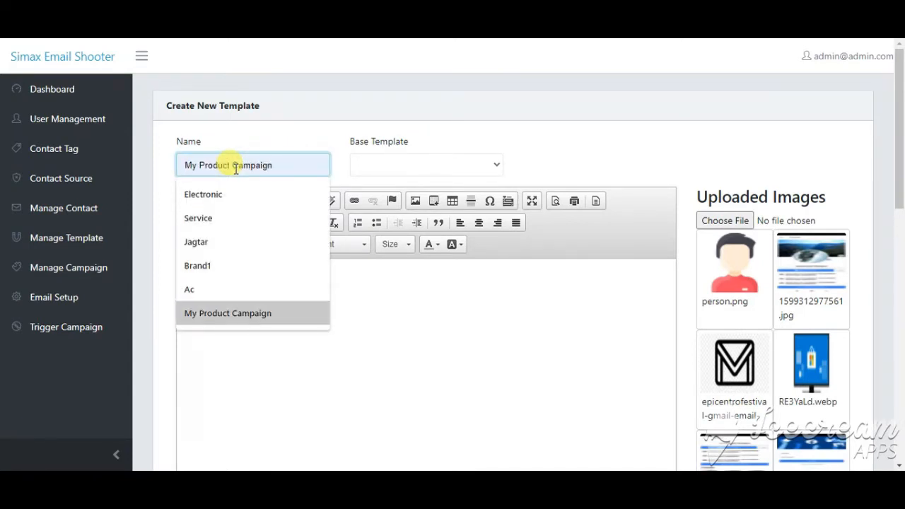
key("Up")
key("Return")
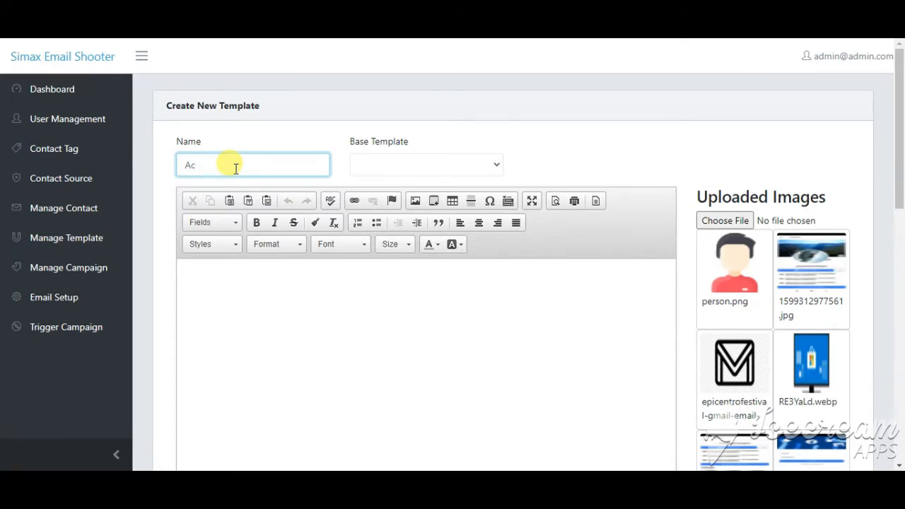
type("savin")
type("S")
Step: Base the template on the Restaurant_Email layout
key("Tab")
key("Down")
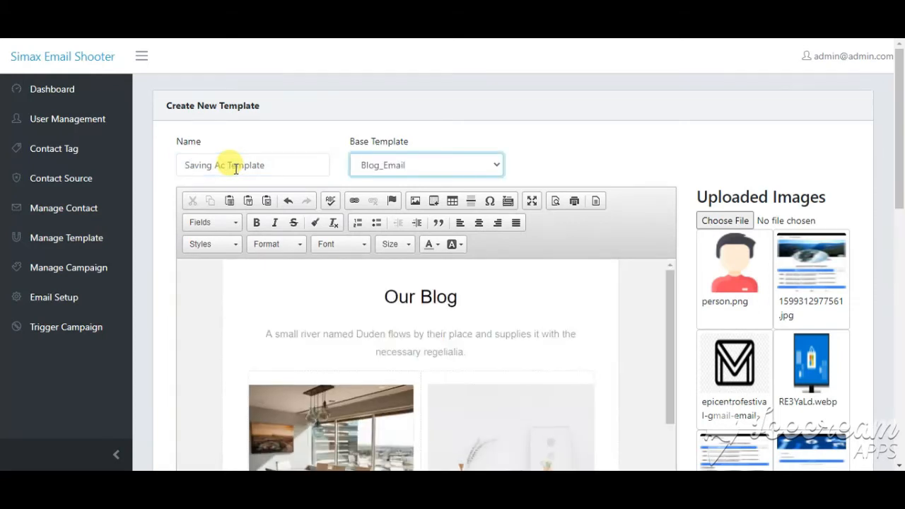
left_click(406, 167)
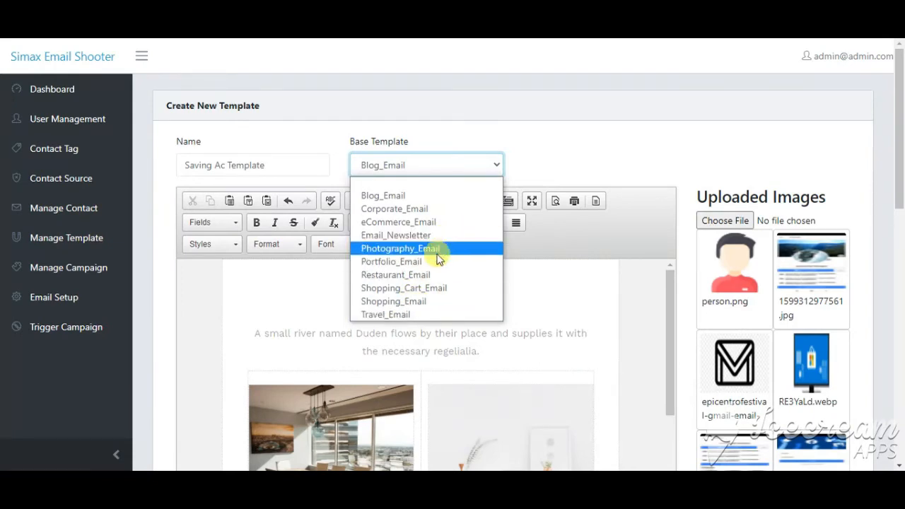
left_click(388, 274)
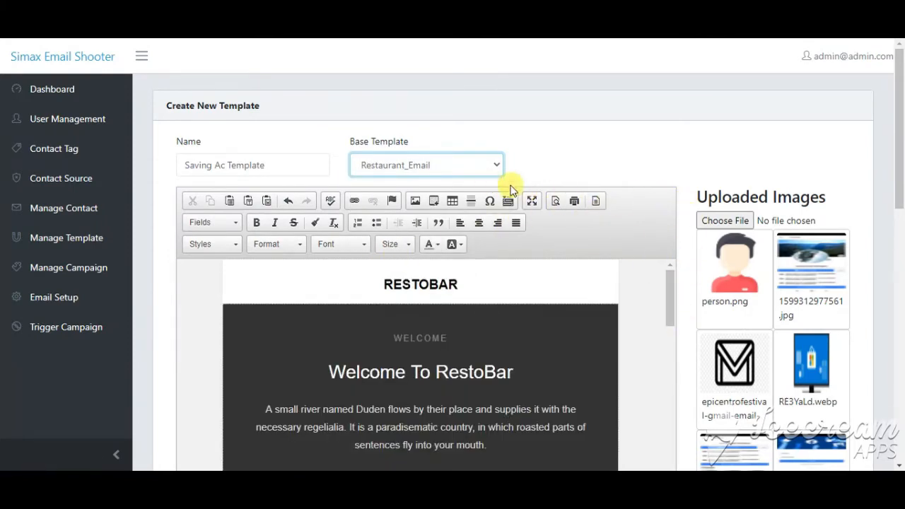
Step: Replace "RestoBar" with "Abc Bar" in the template's welcome heading
scroll(673, 297, "down", 5)
left_click_drag(674, 297, 650, 56)
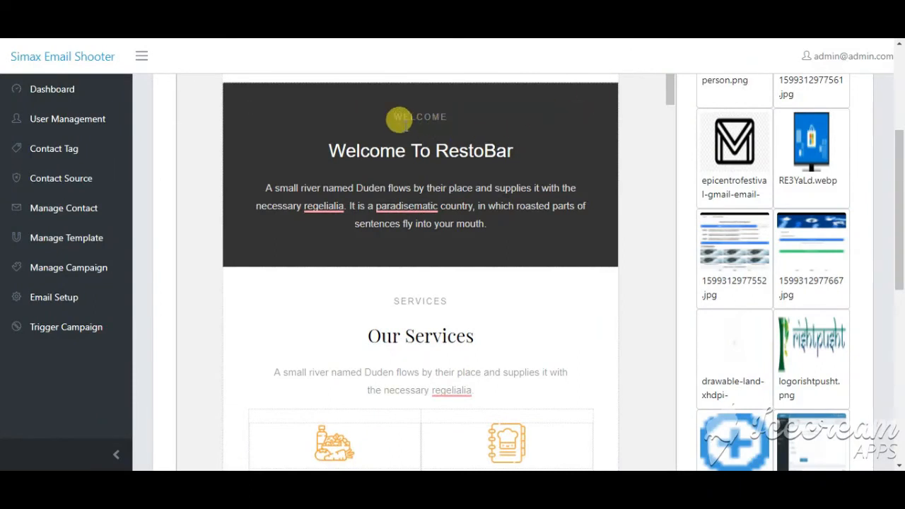
left_click(407, 148)
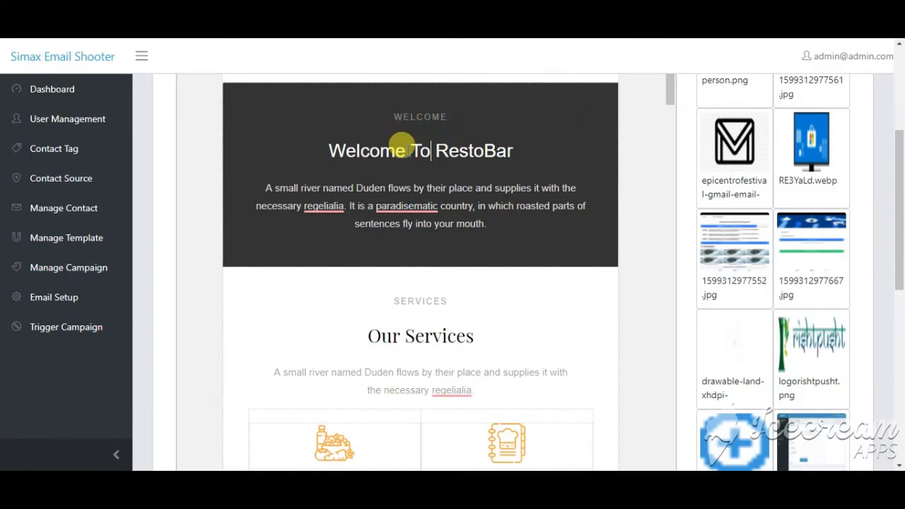
key("End")
key("shift+Left")
key("shift+Left")
key("shift+Left")
key("shift+Left")
key("shift+Left")
key("shift+Left")
key("shift+Left")
key("shift+Left")
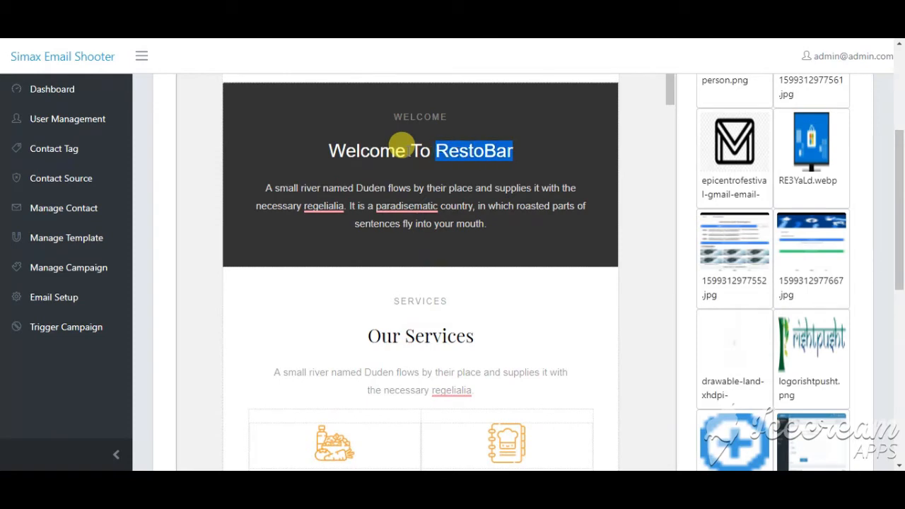
type("Abc Bar")
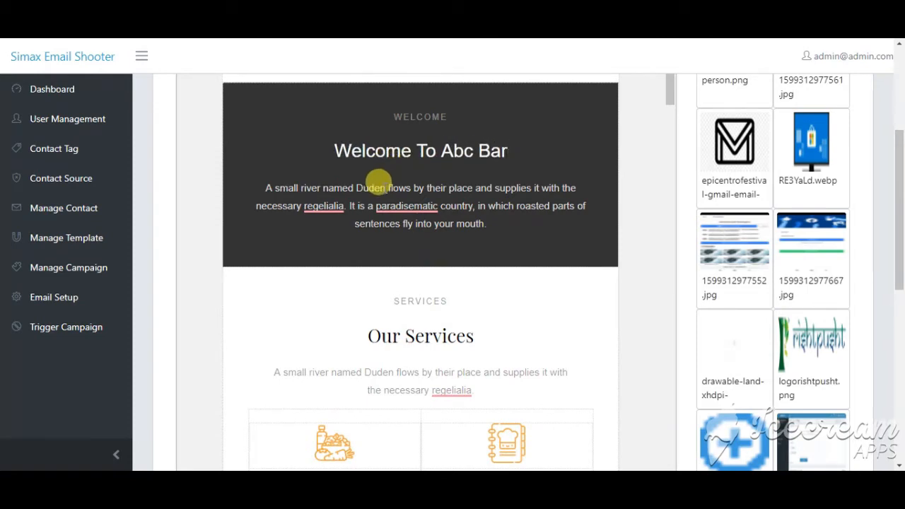
Step: Delete "disematic country, in whi" from the paragraph under the welcome heading
left_click_drag(401, 223, 439, 205)
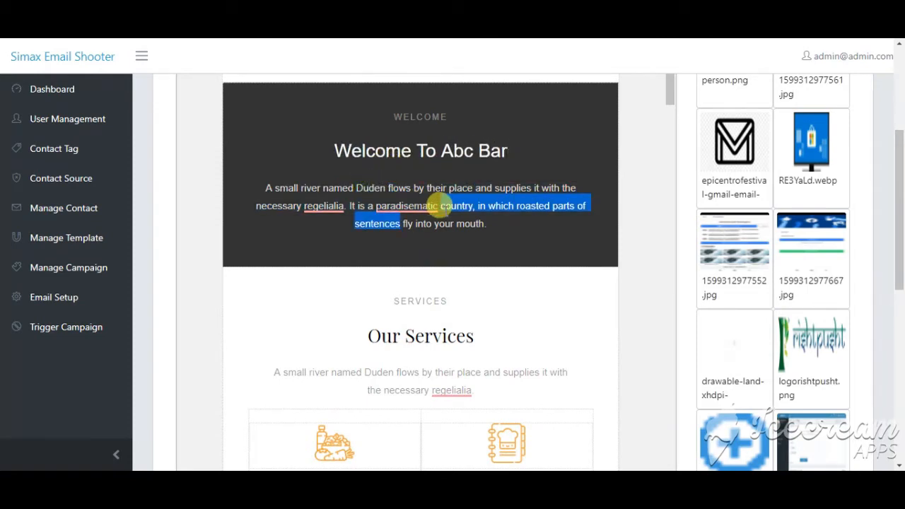
left_click(439, 205)
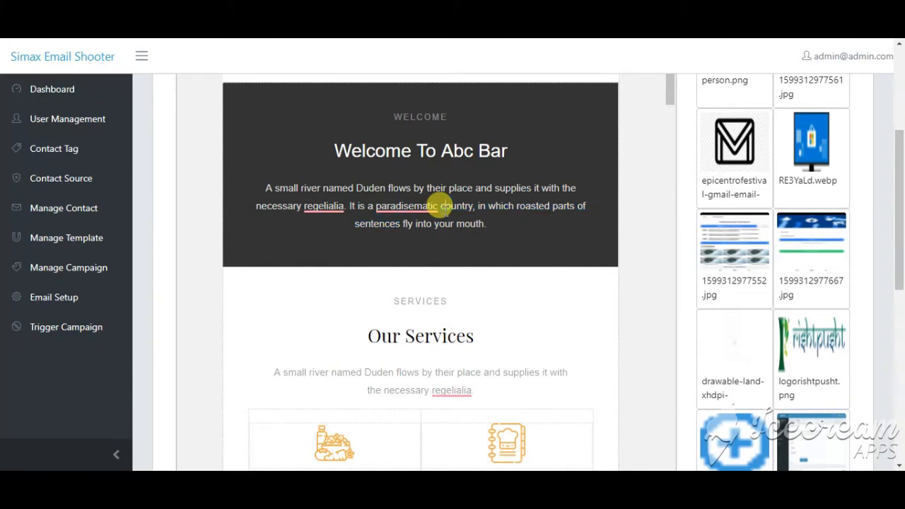
left_click(393, 206)
key("Delete")
key("Delete")
key("Delete")
key("Delete")
key("Delete")
key("Delete")
key("Delete")
key("Delete")
key("Delete")
key("Delete")
key("Delete")
key("Delete")
key("Delete")
key("Delete")
key("Delete")
key("Delete")
key("Delete")
key("Delete")
key("Delete")
key("Delete")
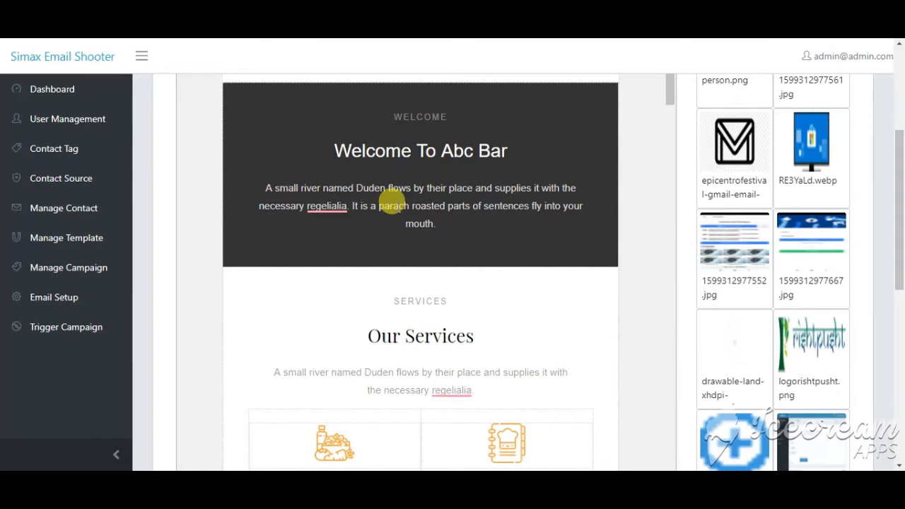
Step: Find the Sweetened Fruits picture in the template and copy the link of the uploaded image 1599312977561.jpg
left_click_drag(669, 83, 675, 209)
left_click(516, 202)
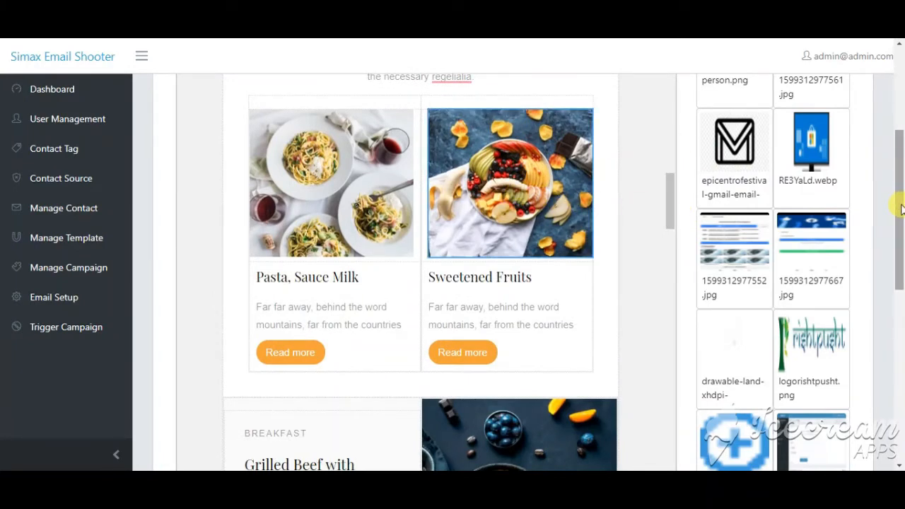
left_click_drag(898, 208, 890, 143)
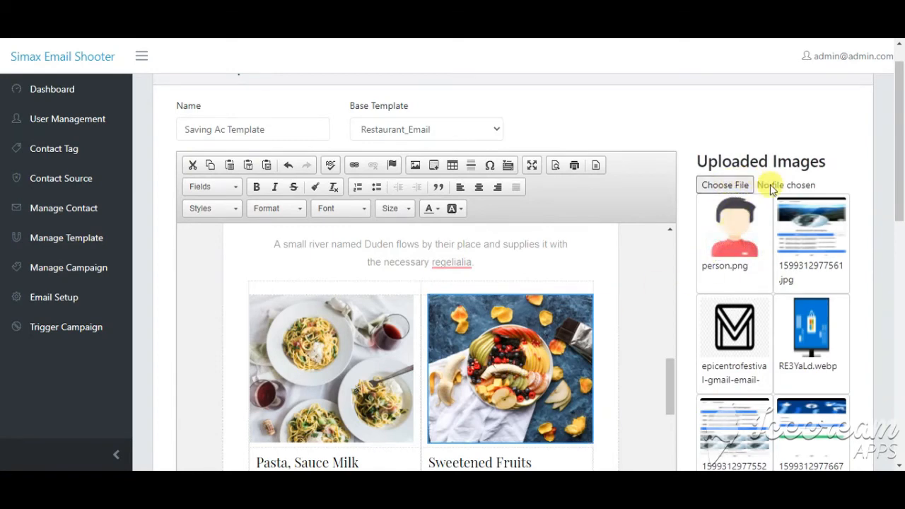
mouse_move(807, 254)
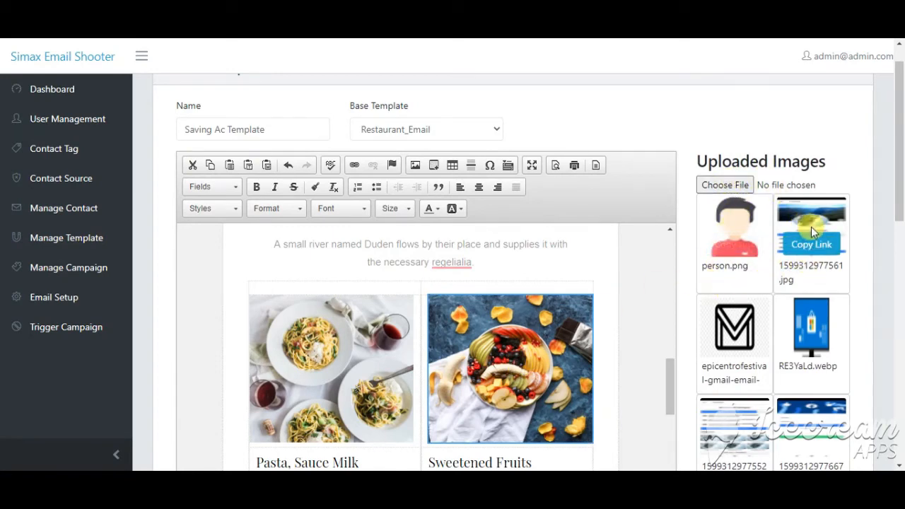
left_click(810, 233)
left_click(810, 244)
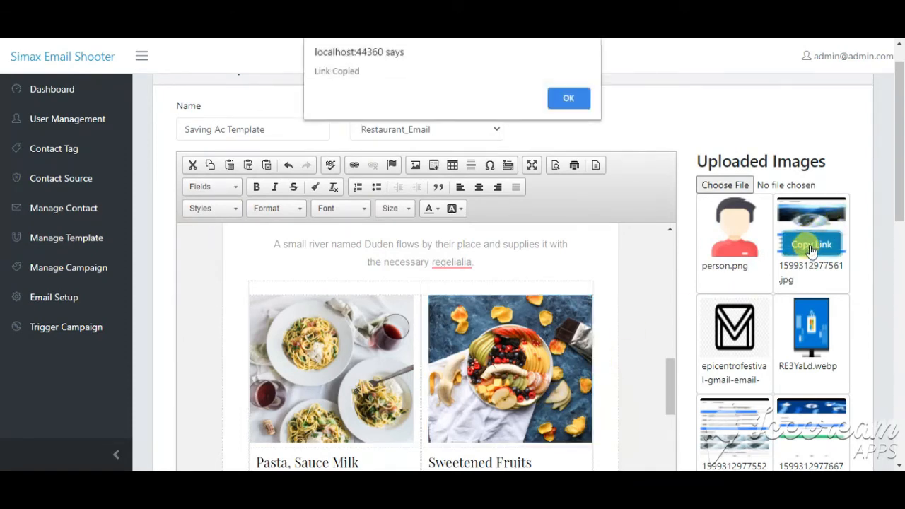
left_click(576, 98)
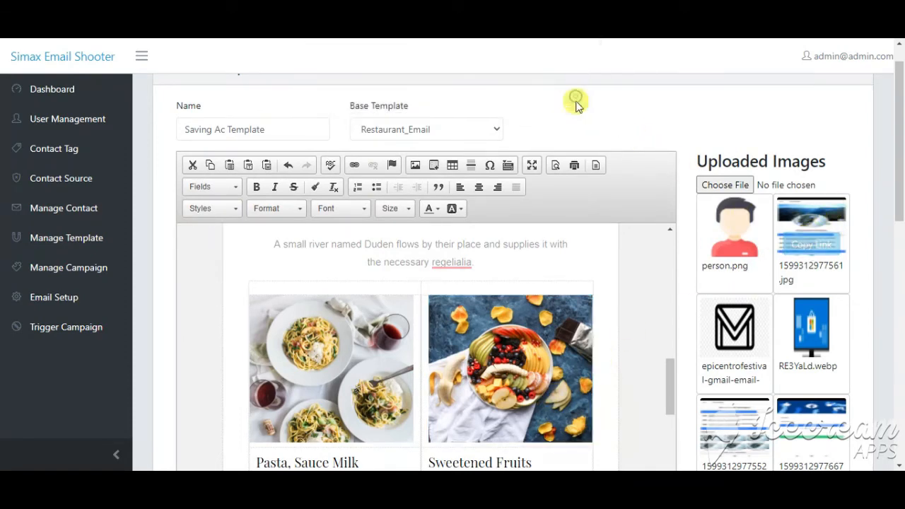
Step: Replace the Sweetened Fruits picture by setting its image URL to /uploads/images/1599312977561.jpg
right_click(493, 348)
left_click(509, 339)
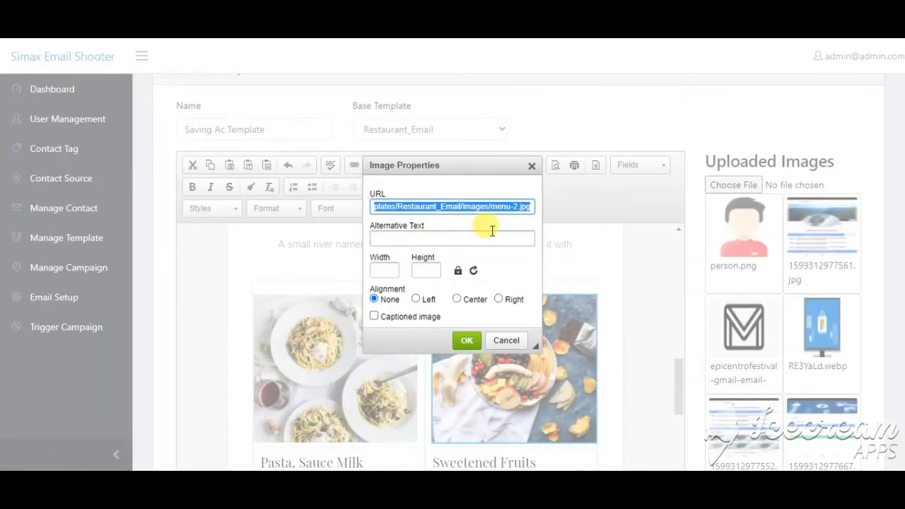
type("/uploads/images/1599312977561.jpg")
left_click(467, 340)
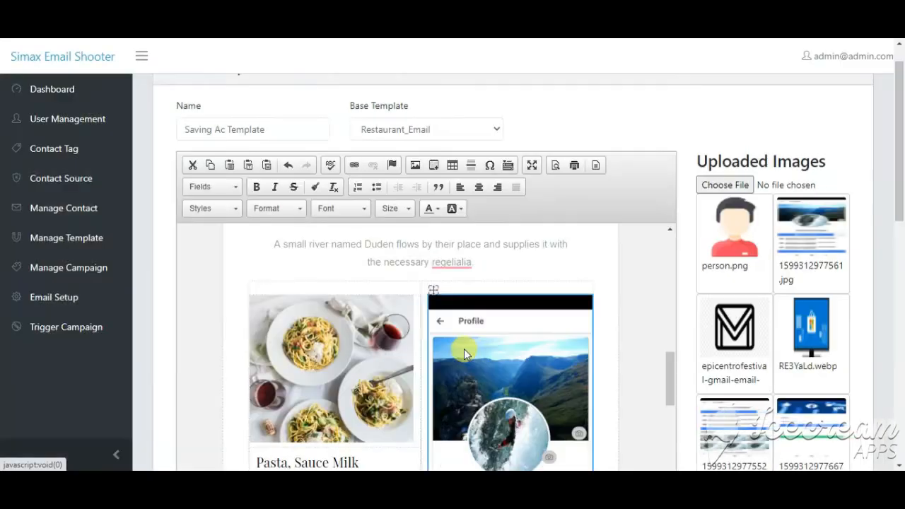
left_click_drag(670, 363, 654, 457)
left_click(479, 417)
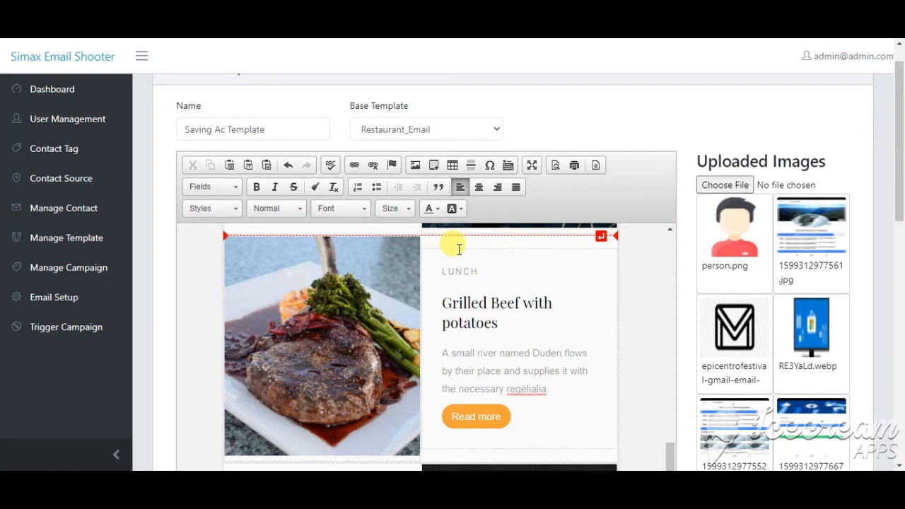
left_click(353, 169)
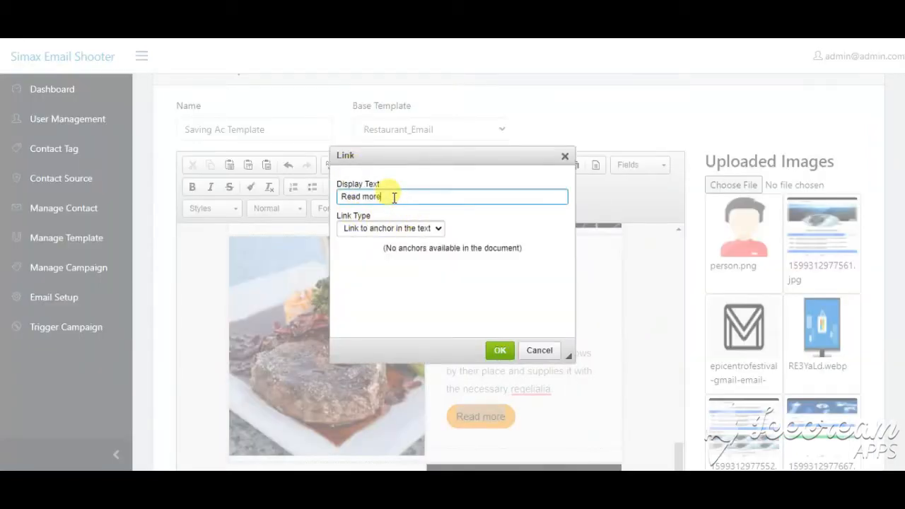
left_click(394, 228)
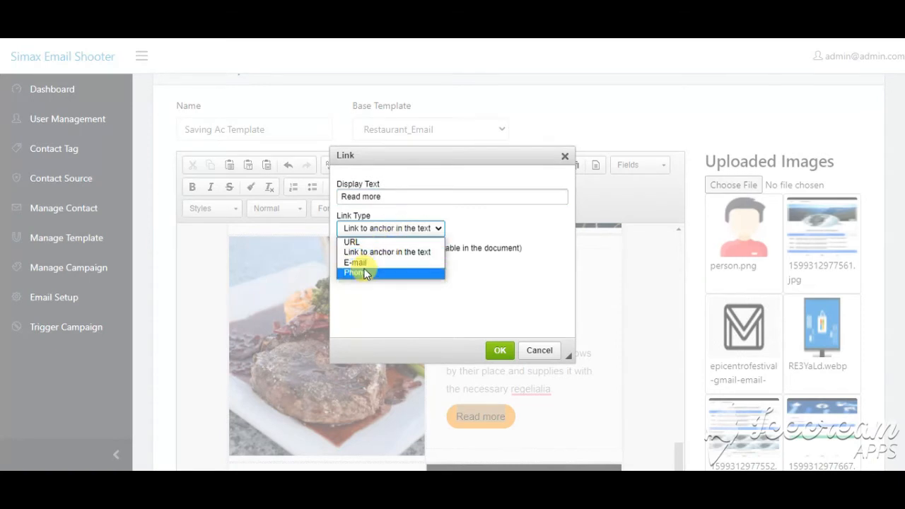
left_click(357, 242)
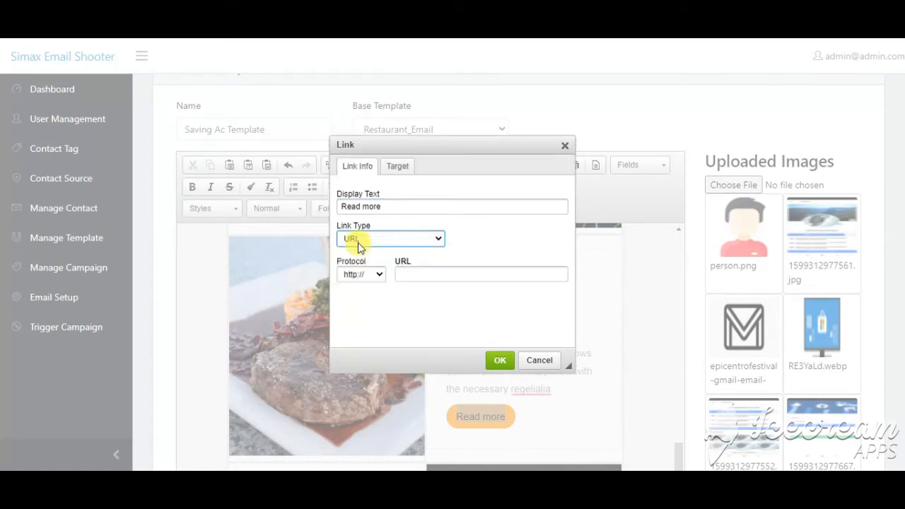
left_click(405, 275)
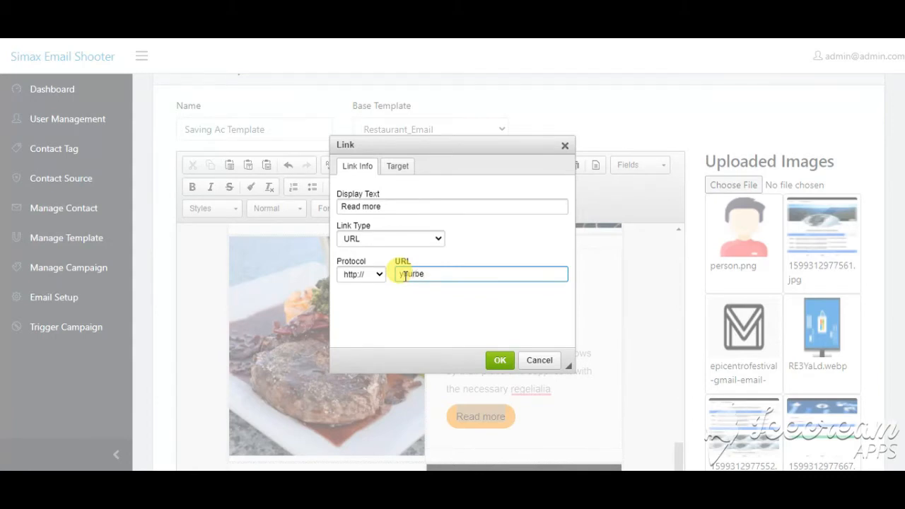
key("BackSpace")
key("BackSpace")
left_click(499, 360)
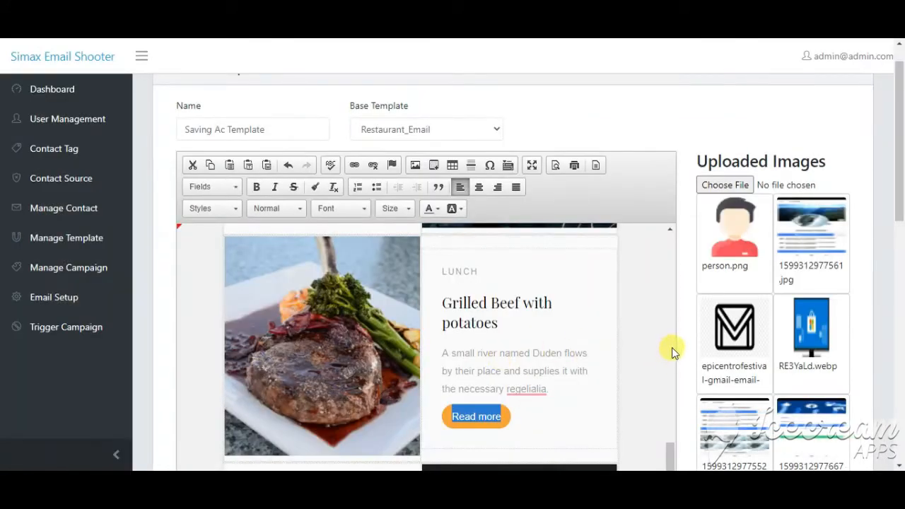
Step: Insert the First Name contact field at the end of the "Welcome To Abc Bar" heading
left_click(371, 326)
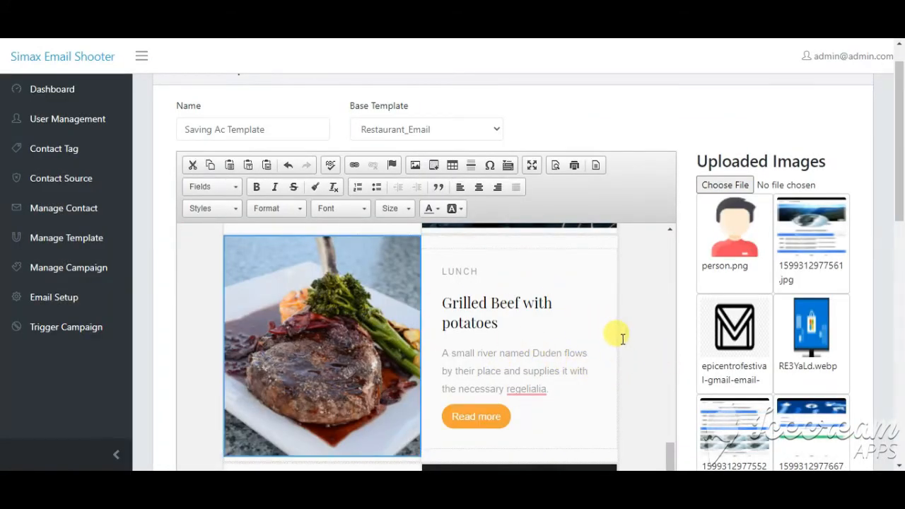
left_click_drag(667, 457, 670, 478)
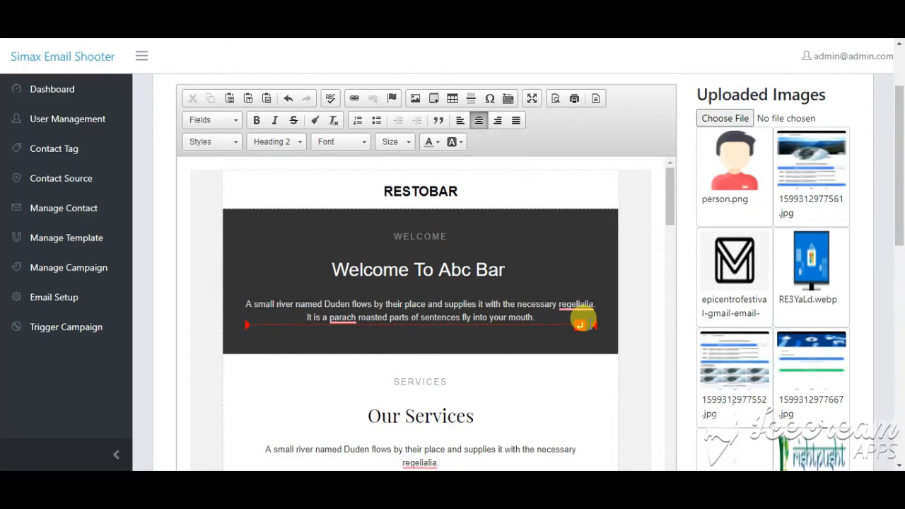
left_click(218, 126)
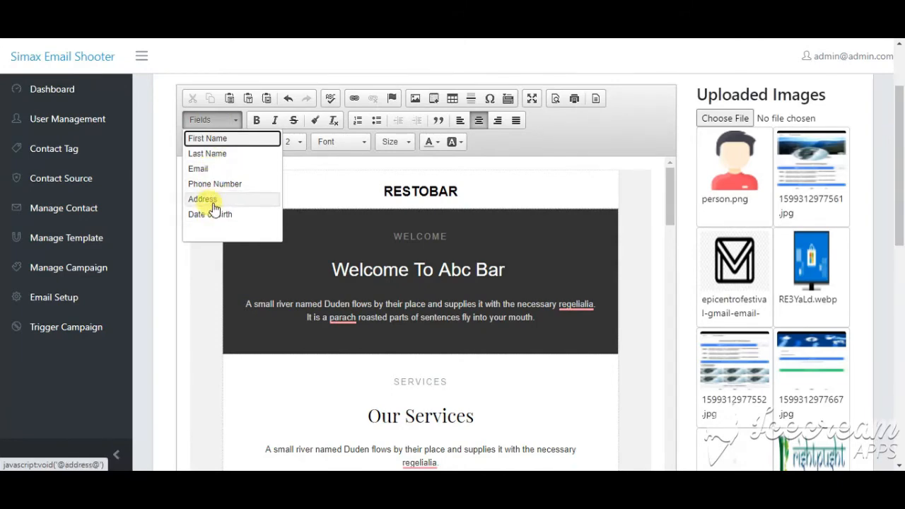
left_click(222, 141)
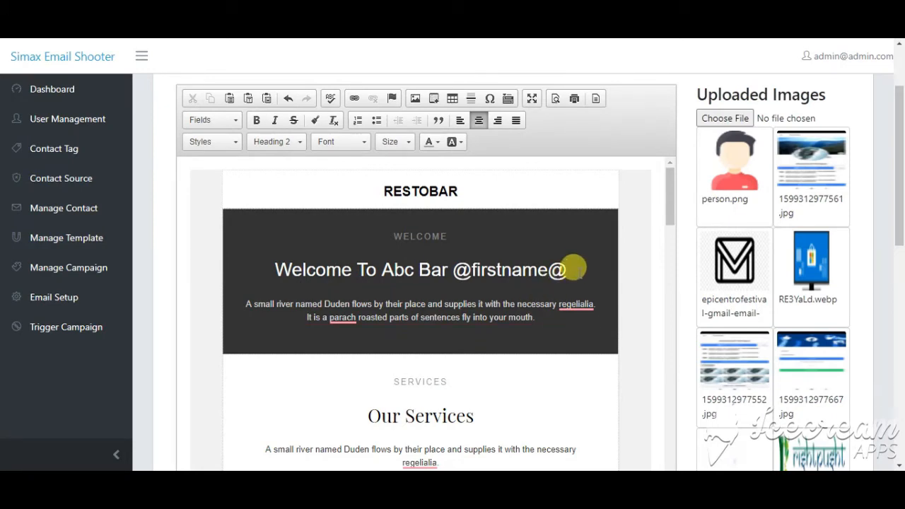
left_click_drag(568, 270, 456, 265)
left_click(580, 266)
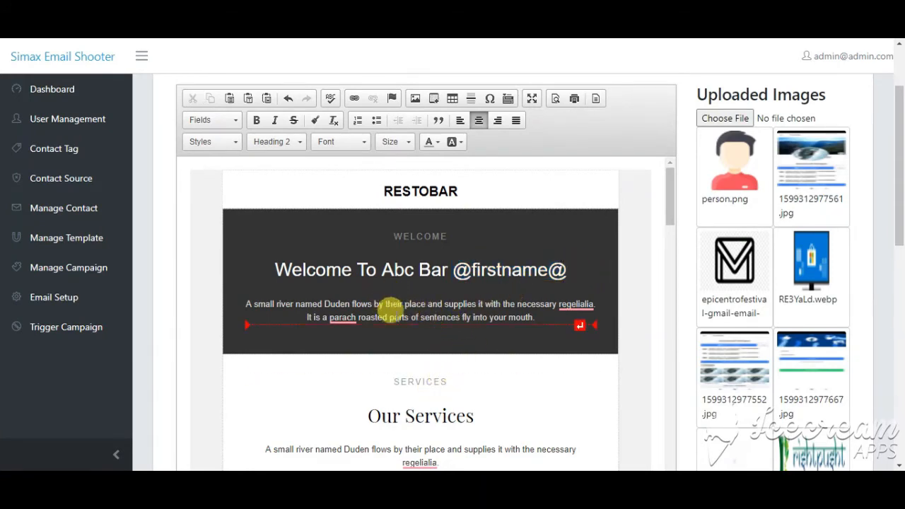
Step: Insert the Address contact field on a new line below the paragraph in the template's welcome section
left_click(535, 313)
key("Return")
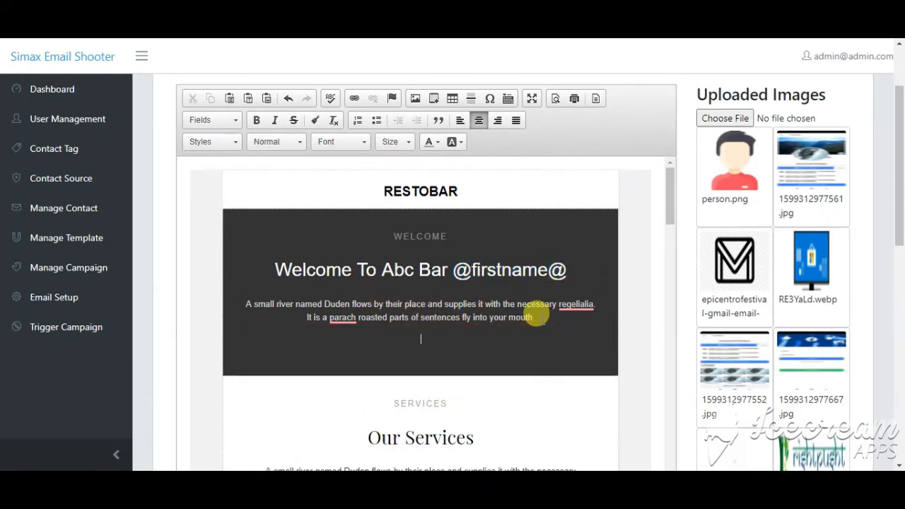
left_click(212, 122)
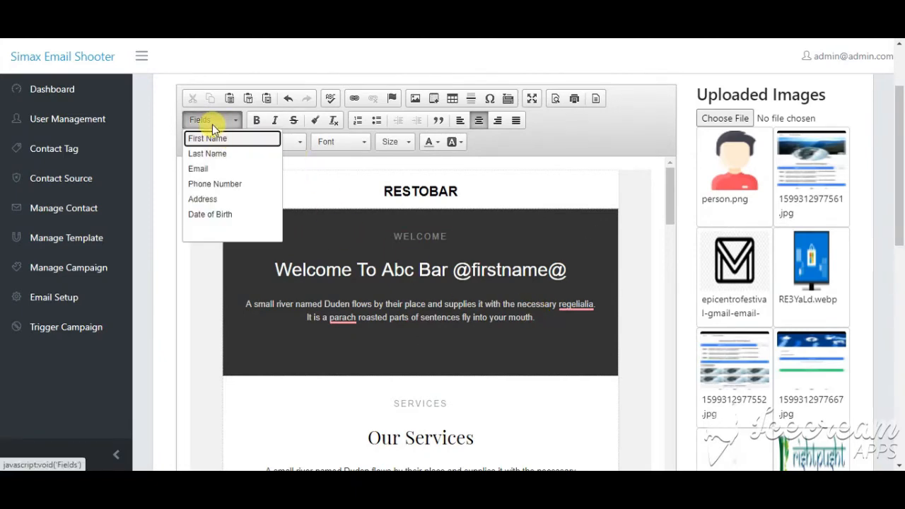
left_click(204, 198)
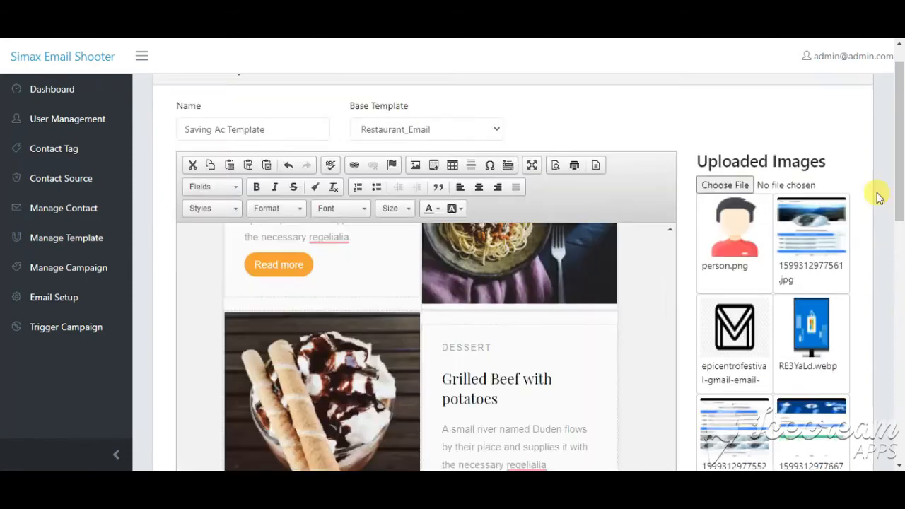
Step: Enable the template's status, create the template, and check the Saving Ac Template entry in the user template list
left_click_drag(901, 151, 899, 407)
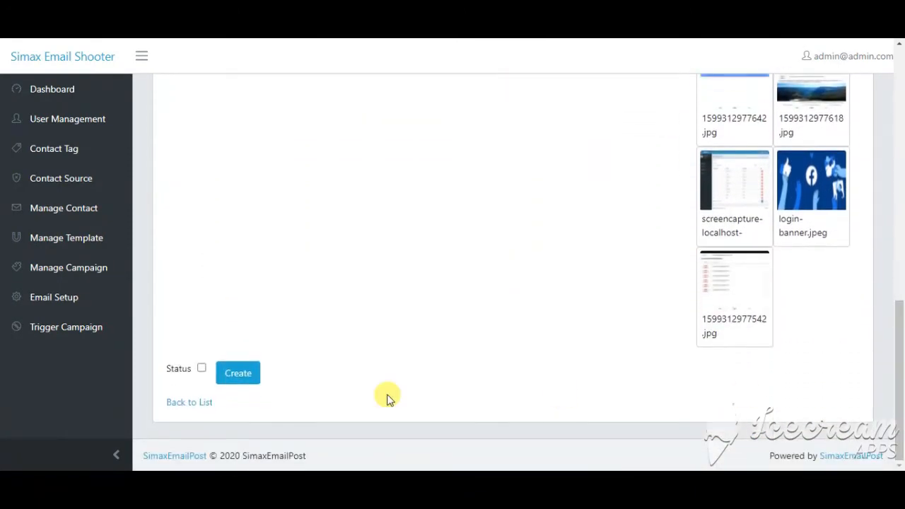
left_click(201, 369)
left_click(238, 371)
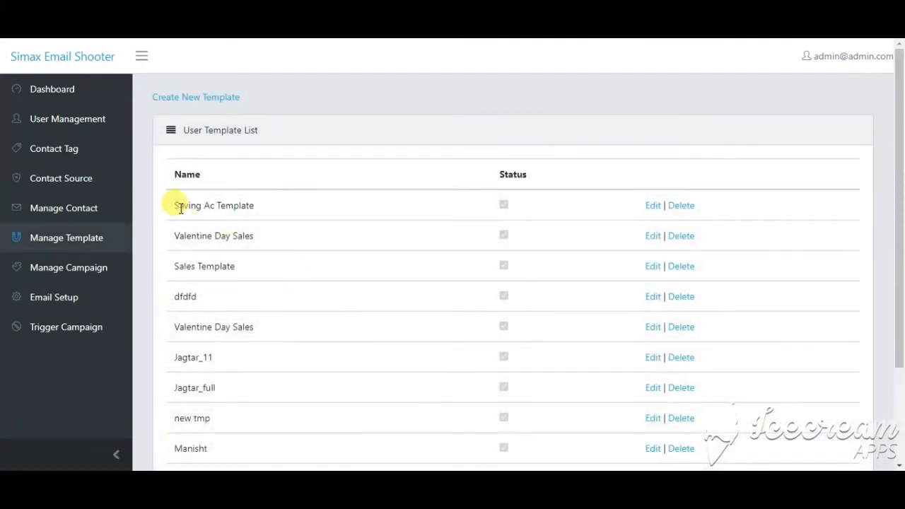
mouse_move(175, 204)
left_mouse_down()
mouse_move(239, 204)
mouse_move(169, 209)
left_mouse_up()
left_click(268, 206)
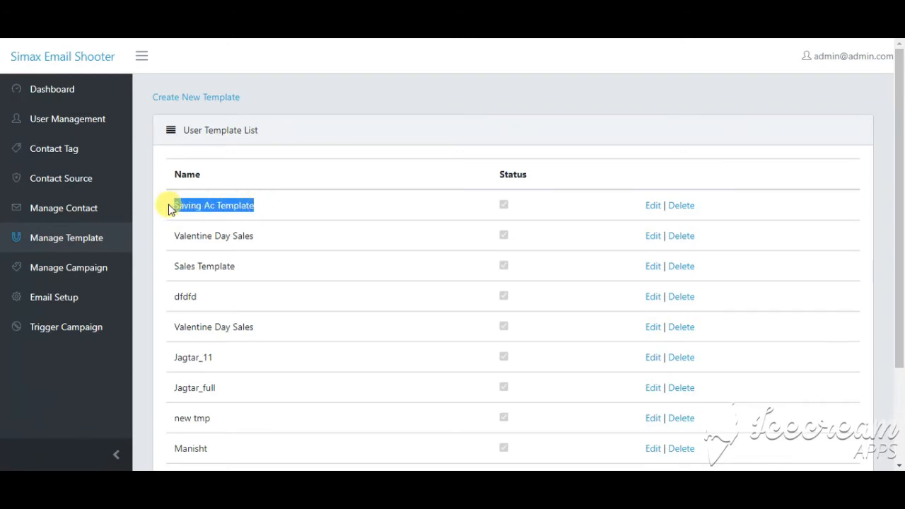
left_click(196, 202)
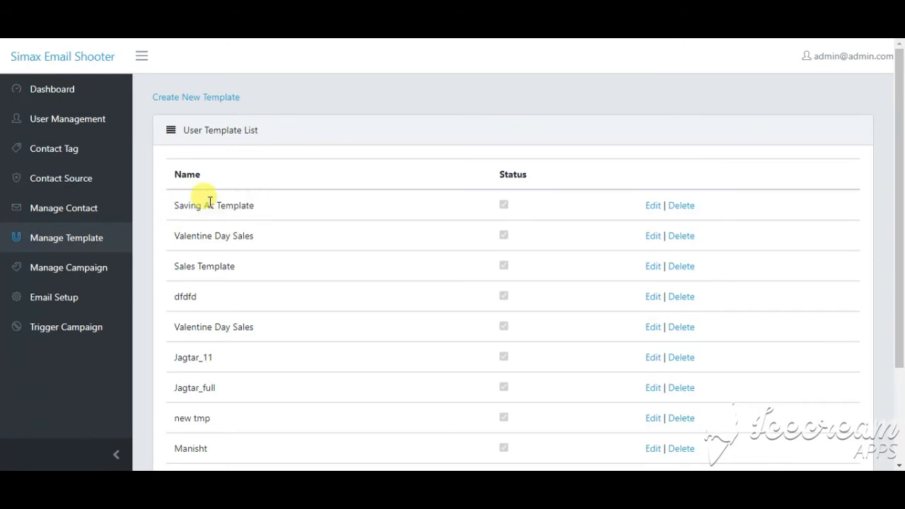
Step: Start a new campaign named "Camp Saving Ac" and keep its type as Email
left_click(69, 270)
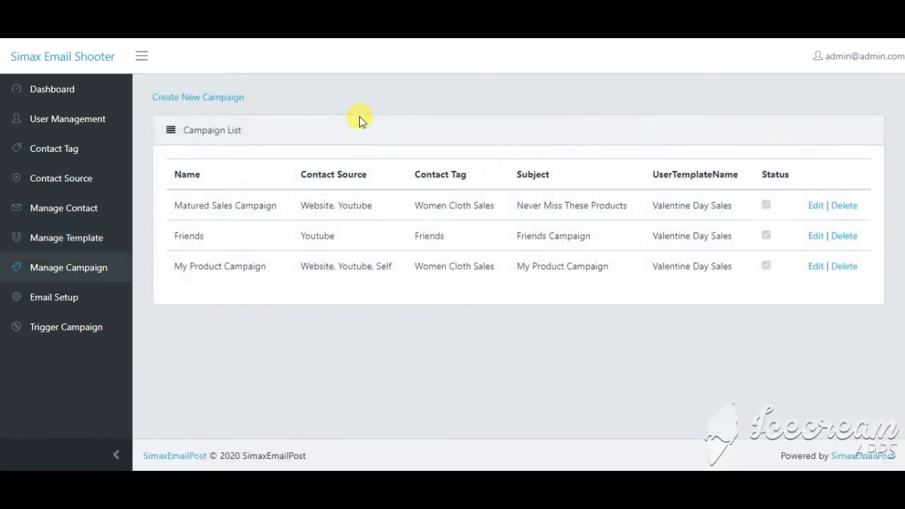
left_click(225, 98)
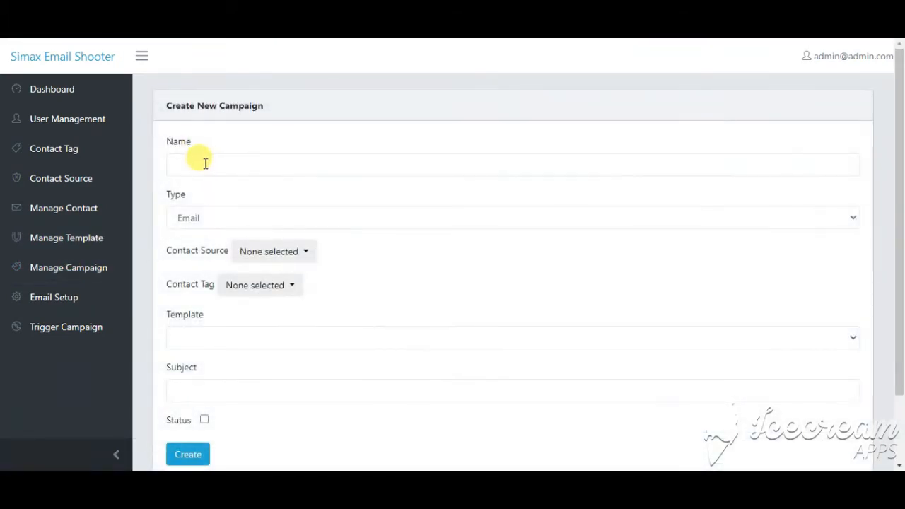
left_click(204, 163)
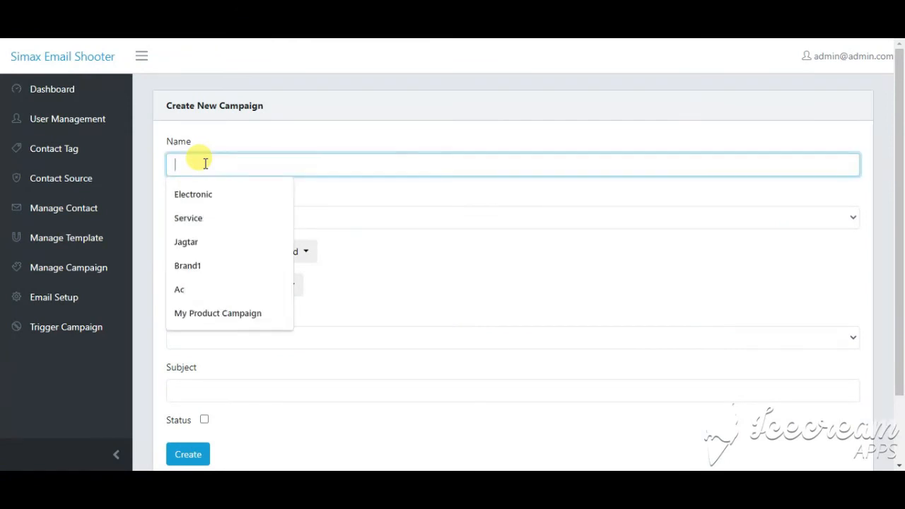
type("Camp Saving Ac")
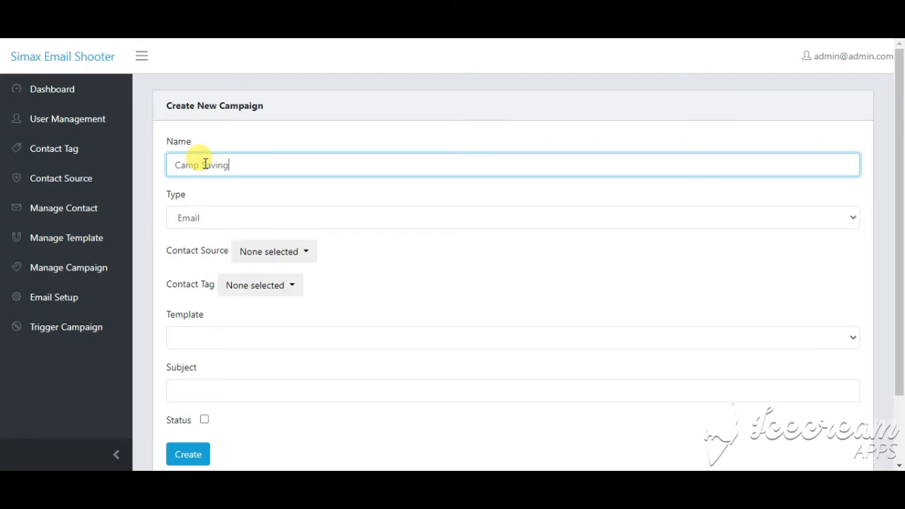
left_click(212, 217)
left_click(212, 218)
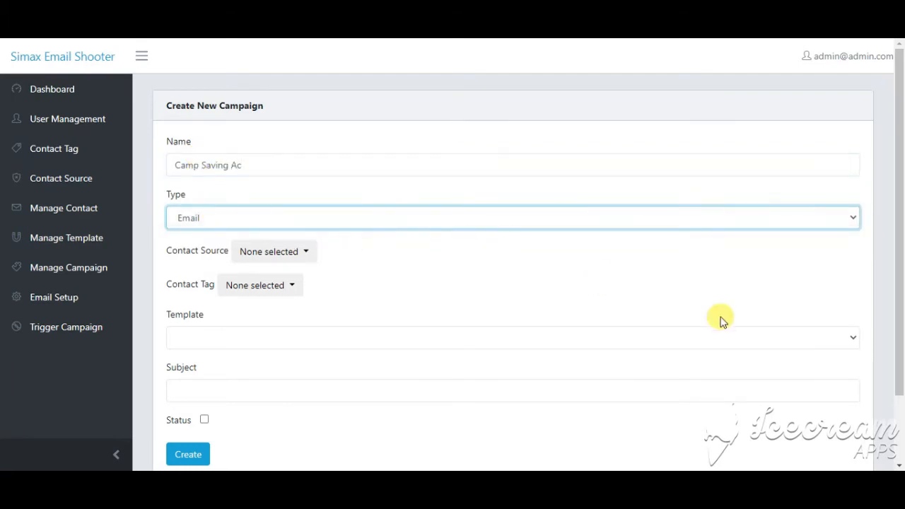
Step: Select Website and Youtube as the campaign's contact sources
left_click_drag(896, 170, 901, 205)
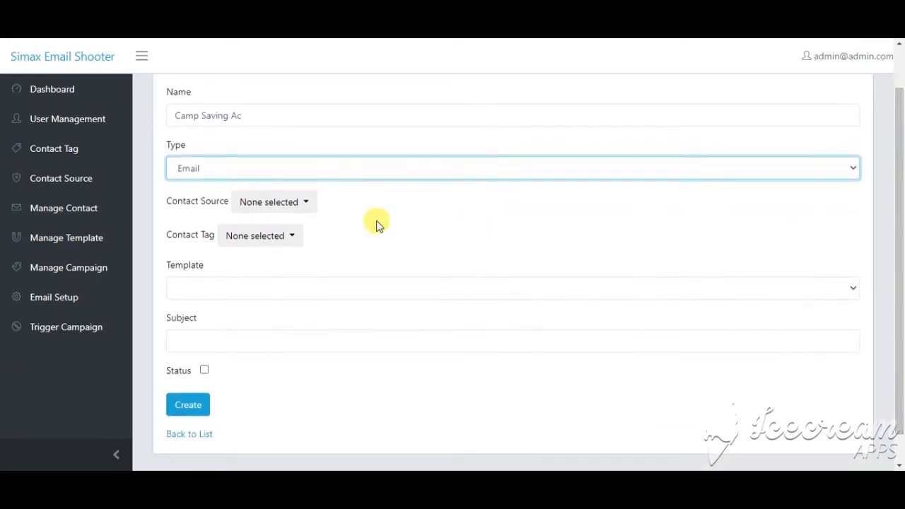
left_click(275, 206)
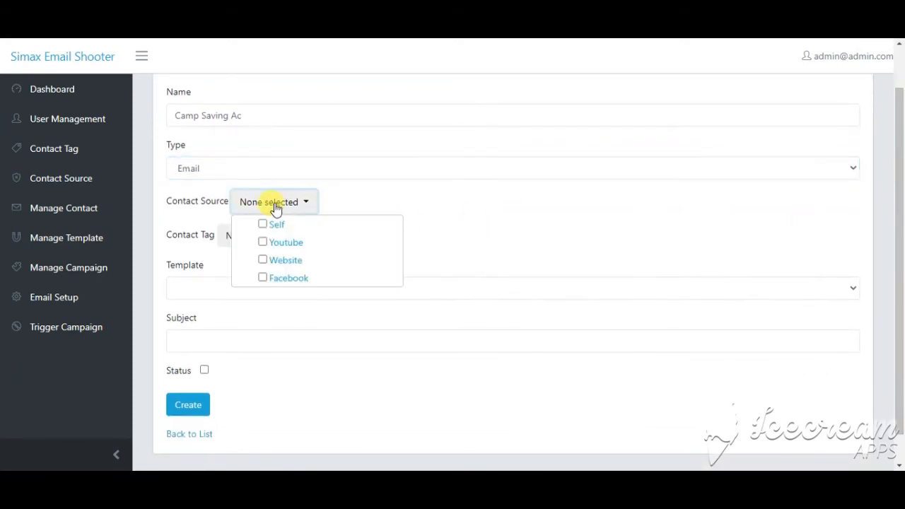
left_click(288, 262)
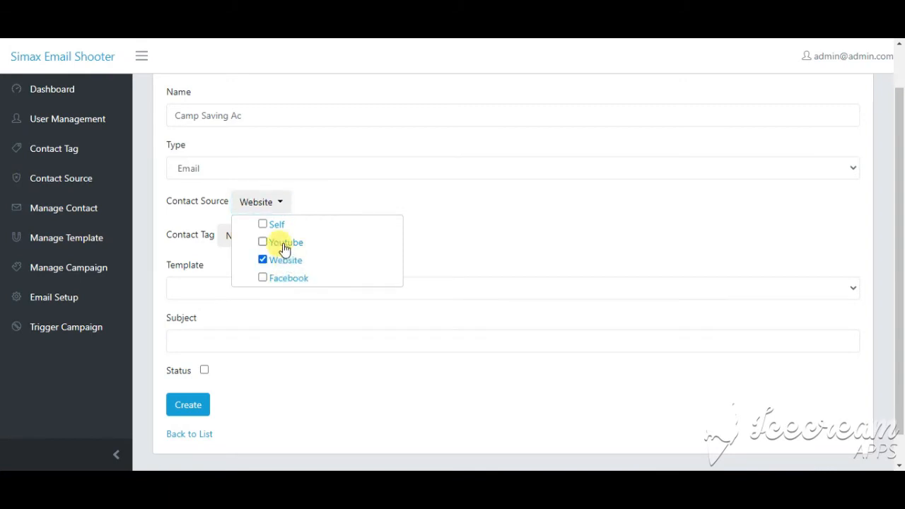
left_click(281, 244)
left_click(416, 241)
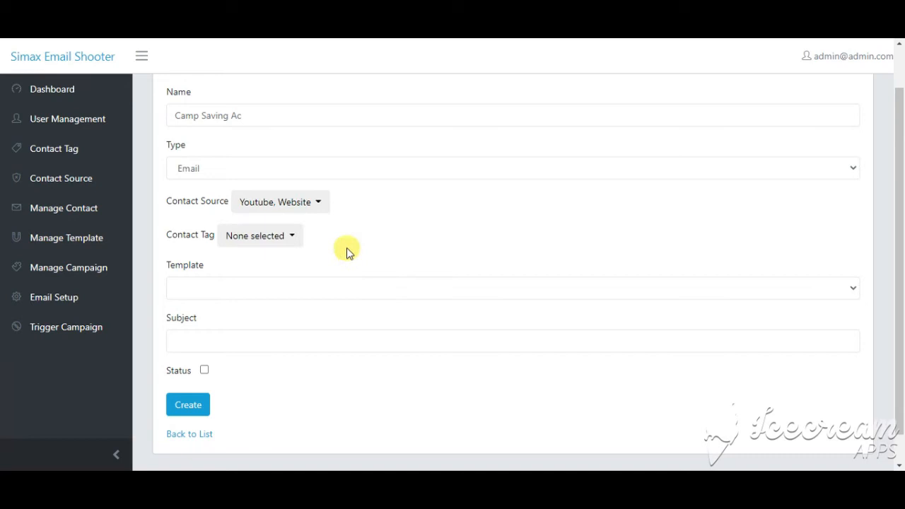
Step: Select the contact tags Brand1 and Women Cloth Sales and assign Saving Ac Template to the campaign
left_click(240, 237)
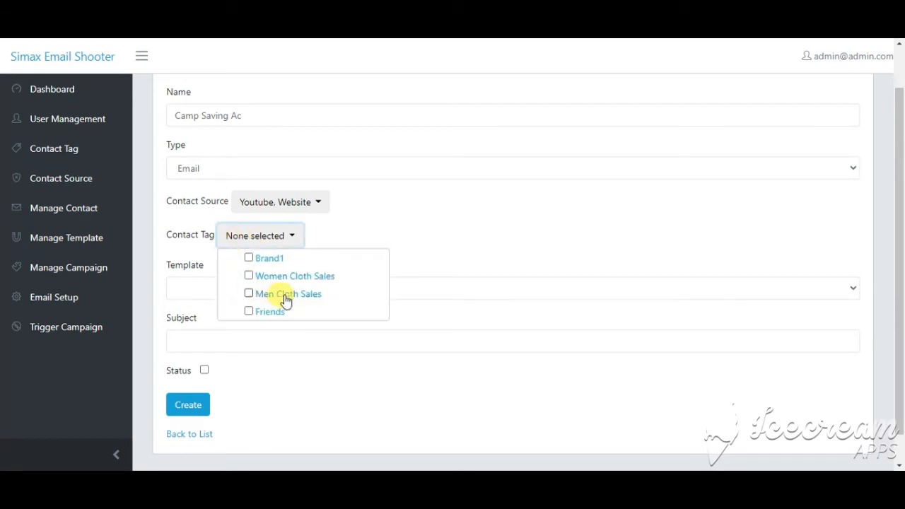
left_click(276, 259)
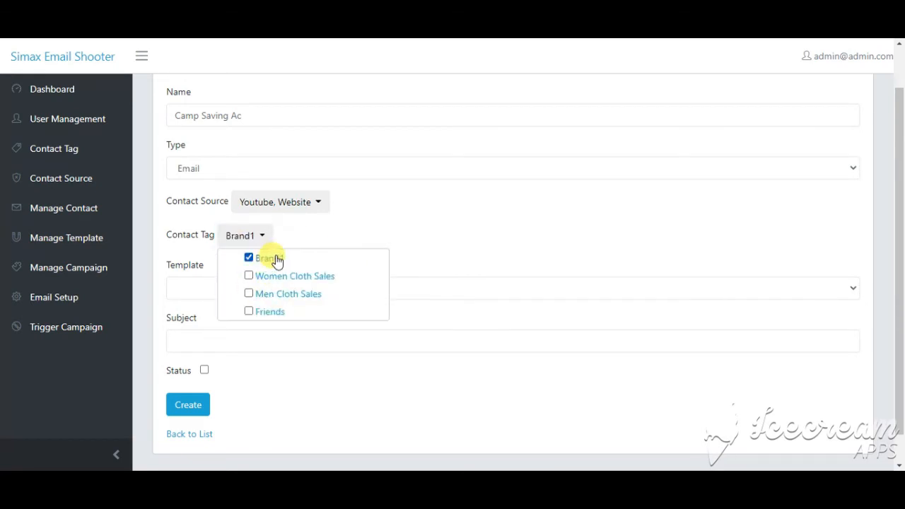
left_click(270, 276)
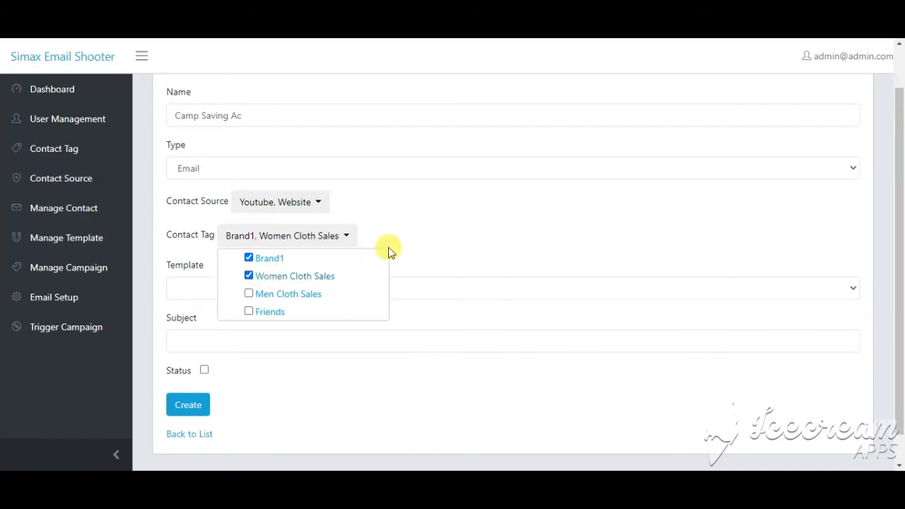
left_click(426, 238)
left_click(216, 291)
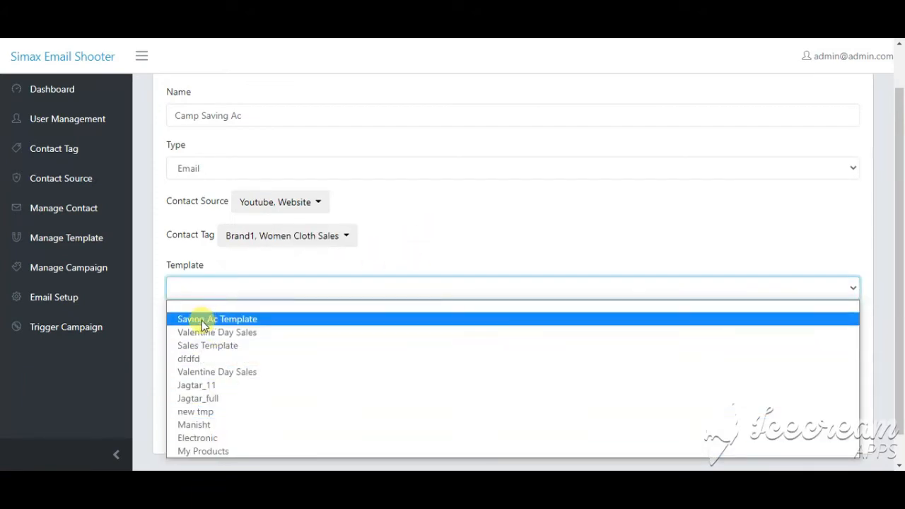
left_click(203, 322)
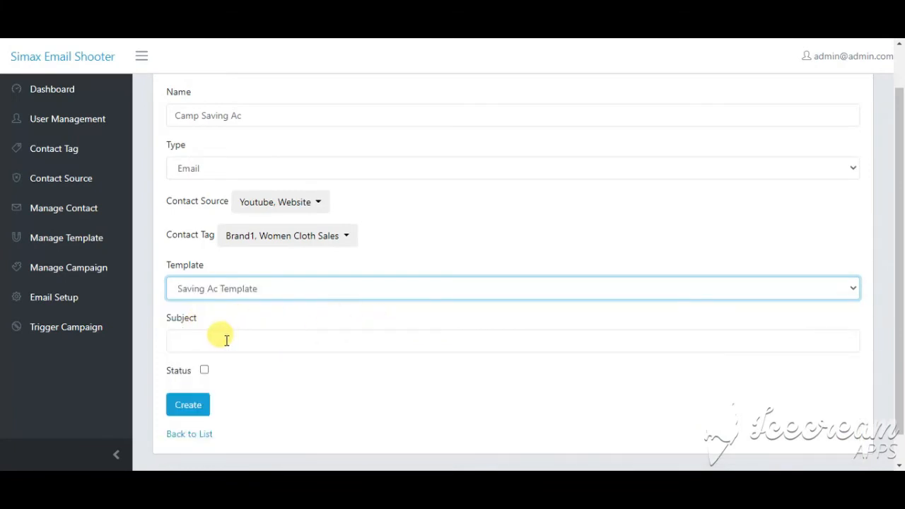
Step: Set the campaign subject to "Saving Account Offers" and create the campaign with its status enabled
left_click(227, 340)
key("Up")
key("Up")
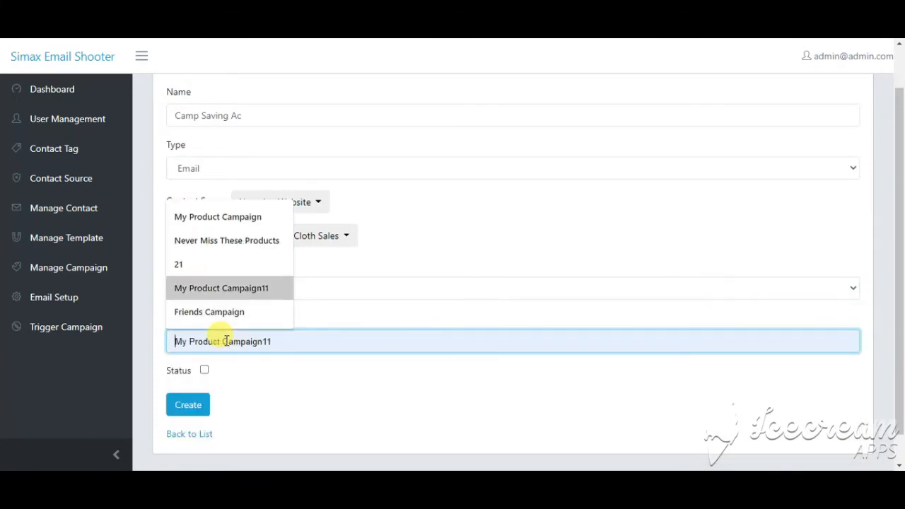
key("Down")
key("Return")
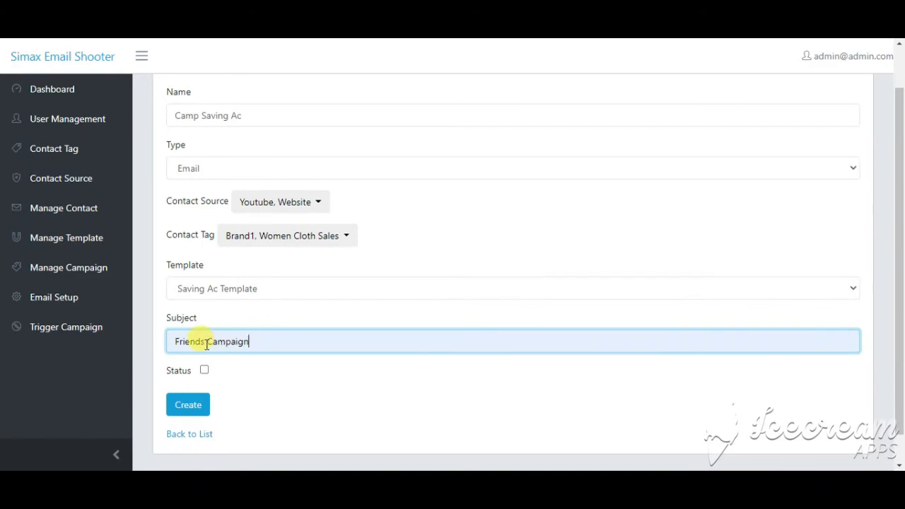
left_click_drag(207, 344, 152, 352)
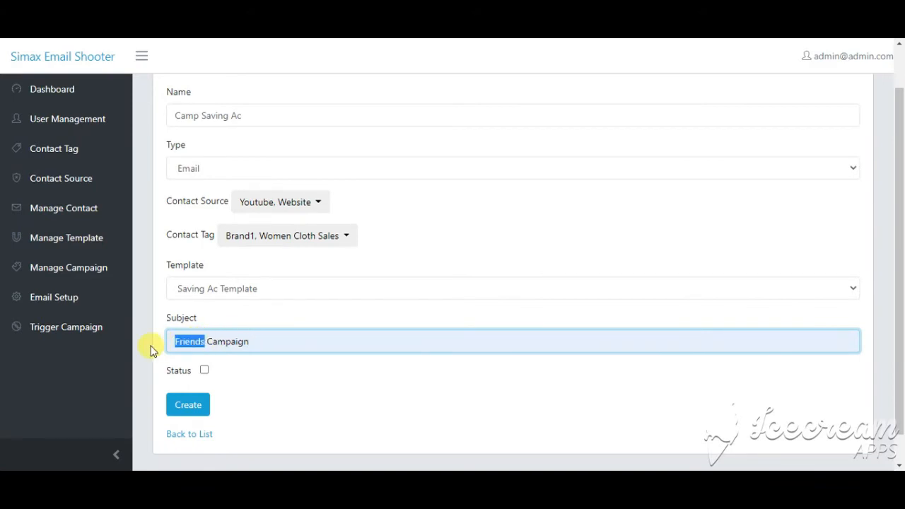
type("Saving ")
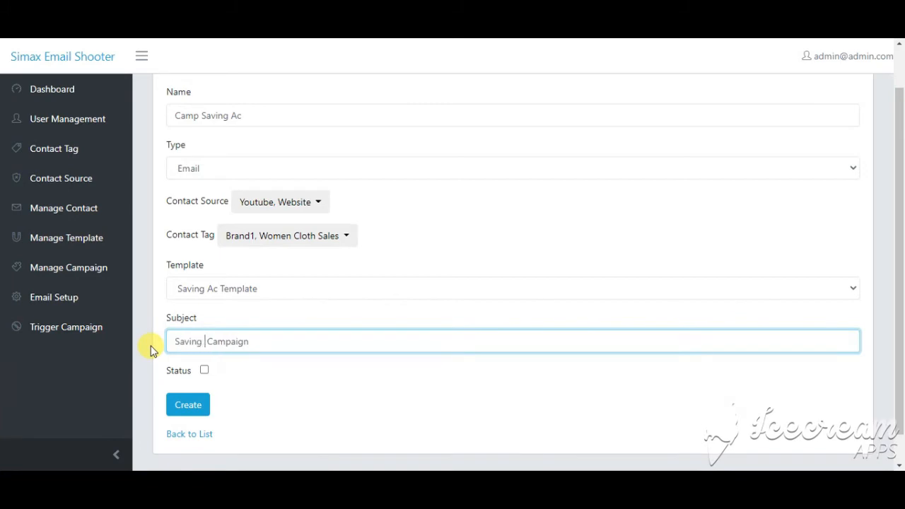
type("Account Offers")
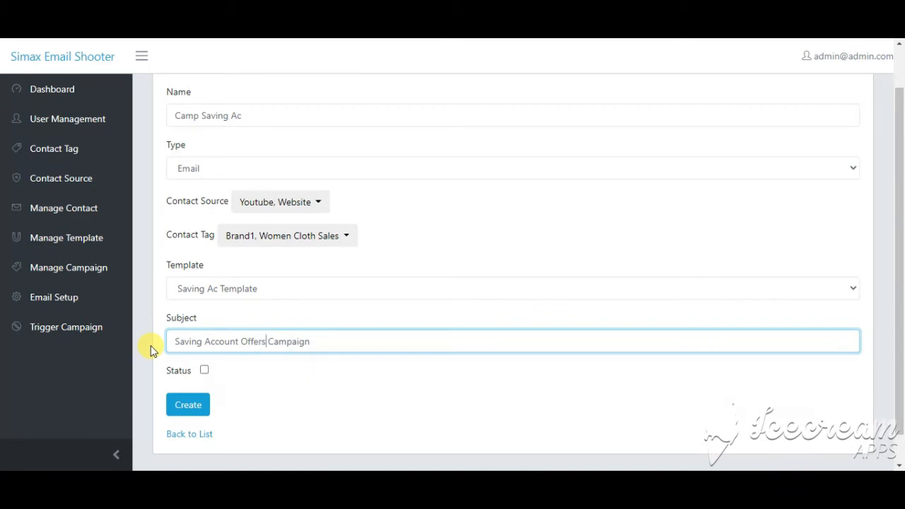
key("shift+End")
key("Delete")
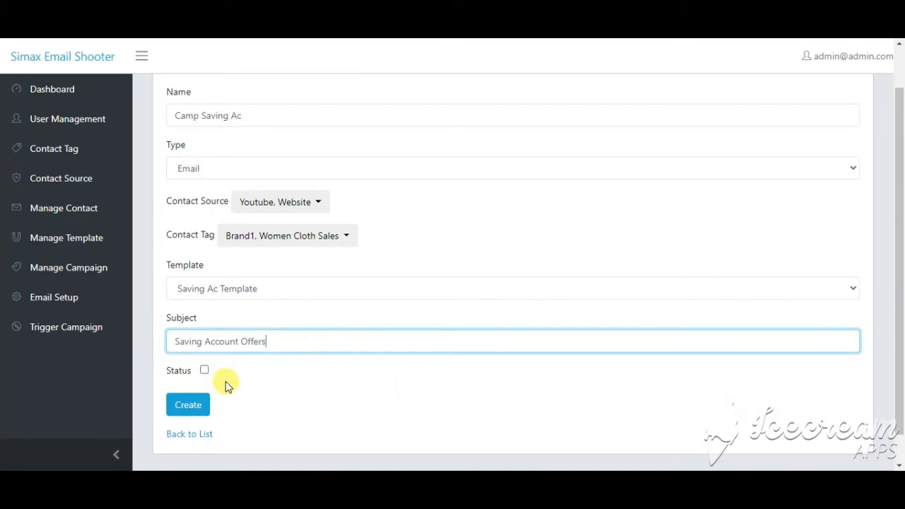
left_click(204, 369)
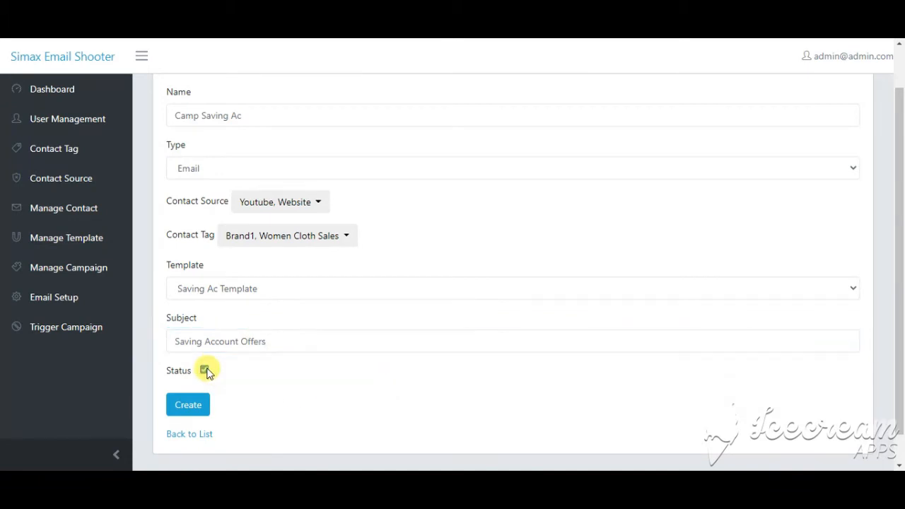
left_click(179, 410)
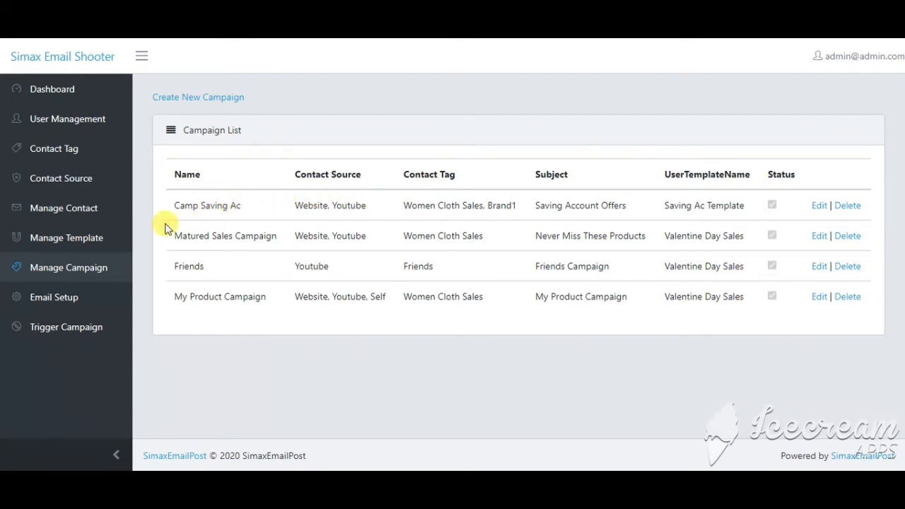
Step: Start a new email setup and clear its prefilled email address
left_click(62, 327)
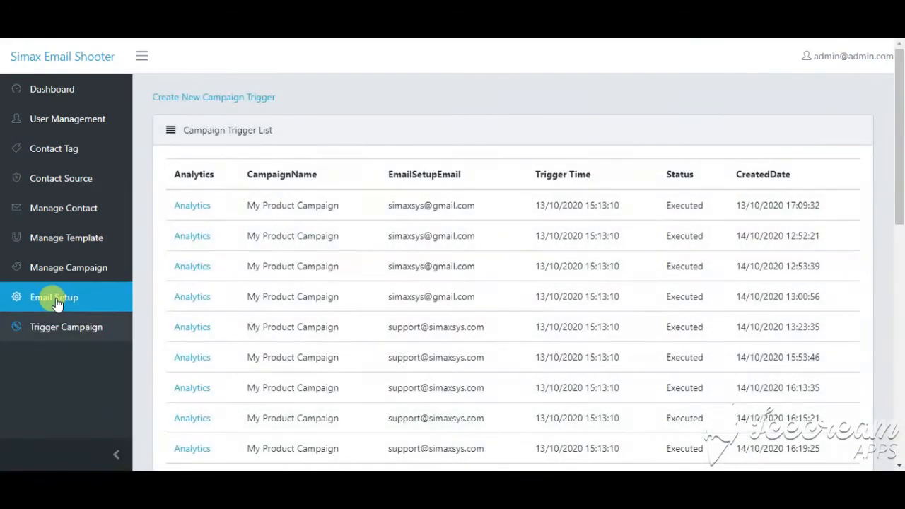
left_click(56, 301)
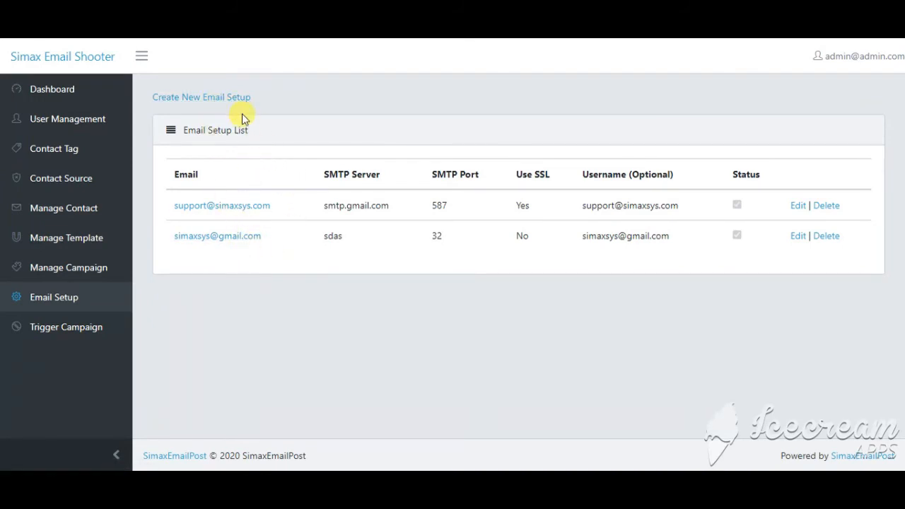
left_click(225, 98)
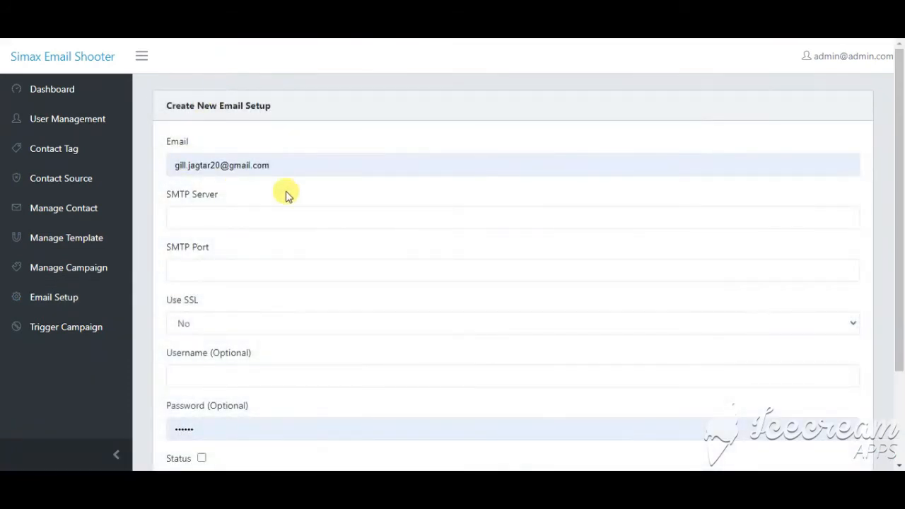
triple_click(293, 161)
key("BackSpace")
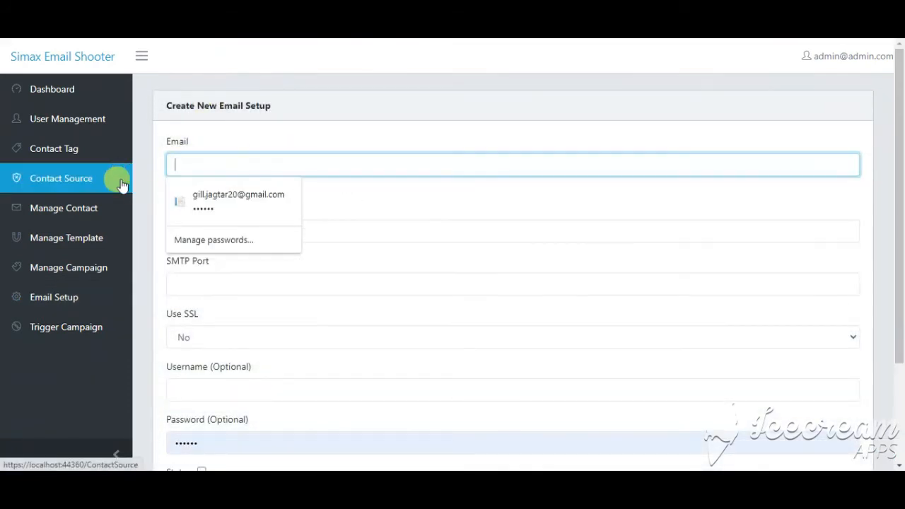
Step: Examine the SMTP server, SMTP port, SSL, username and password fields of the new email setup
left_click(326, 217)
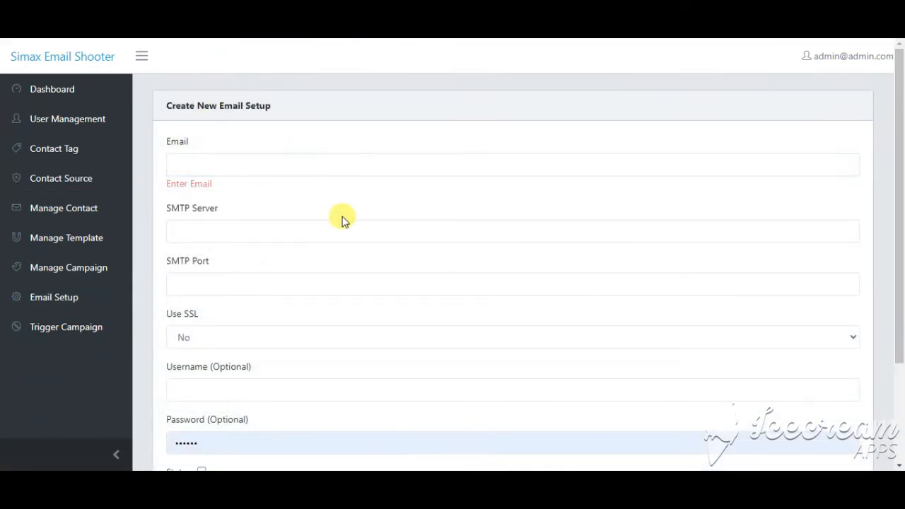
left_click(238, 228)
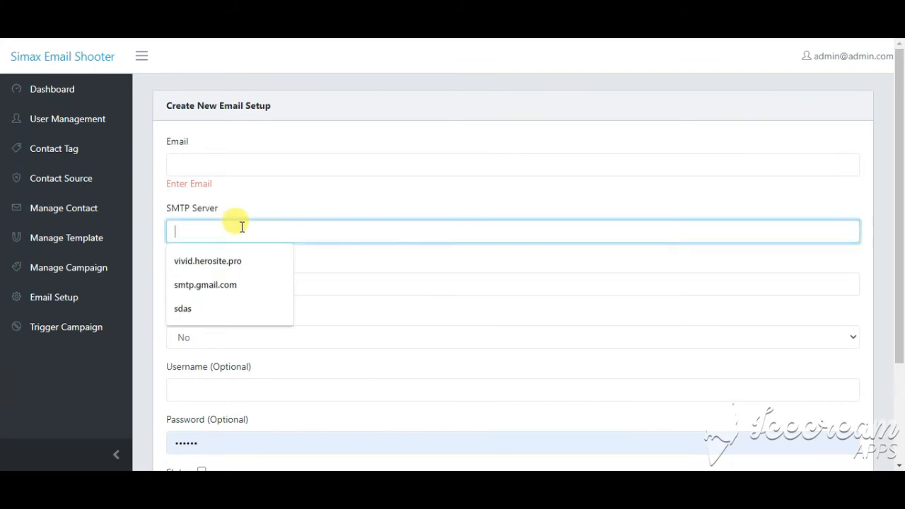
right_click(560, 271)
left_click(477, 286)
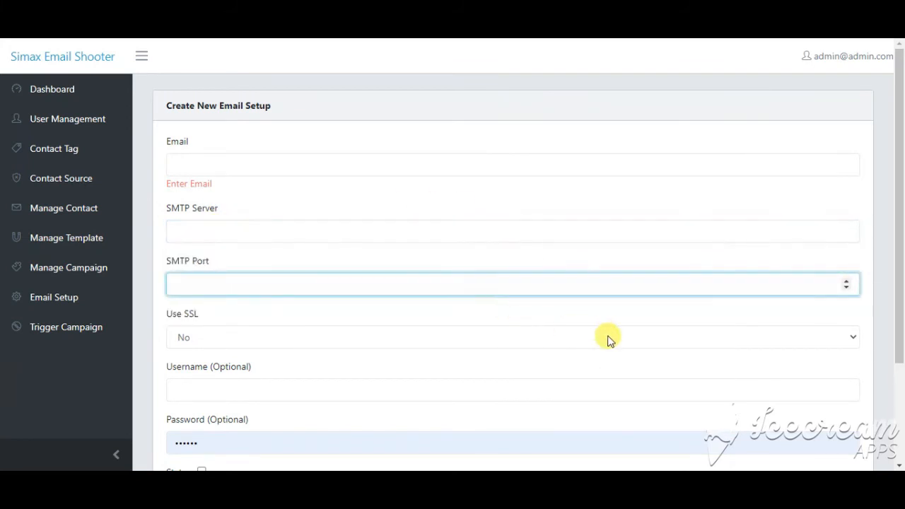
left_click_drag(899, 162, 902, 239)
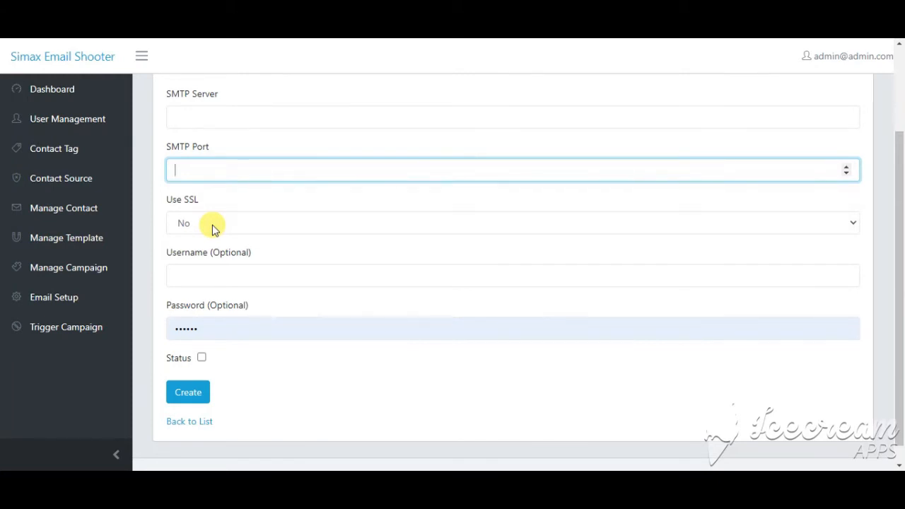
left_click(208, 262)
left_click(198, 273)
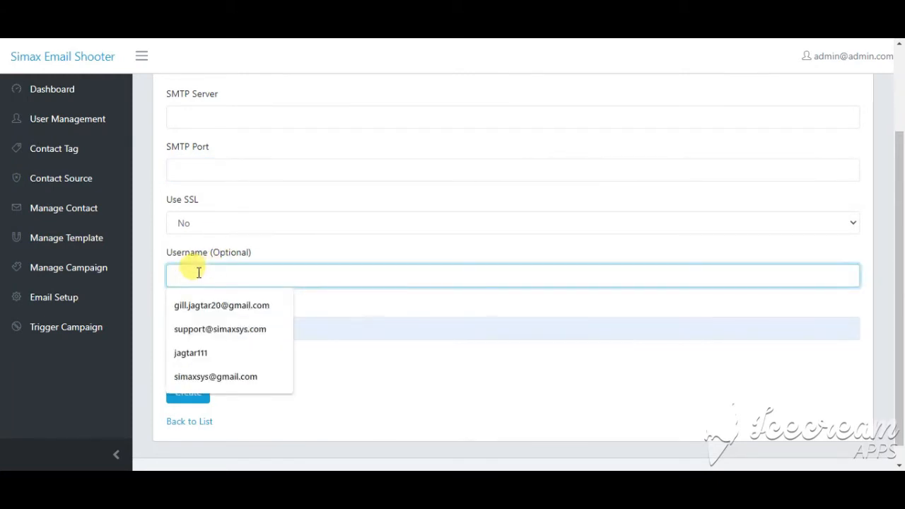
Step: Start a new campaign trigger for Camp Saving Ac with the support address as the sending email
left_click(68, 329)
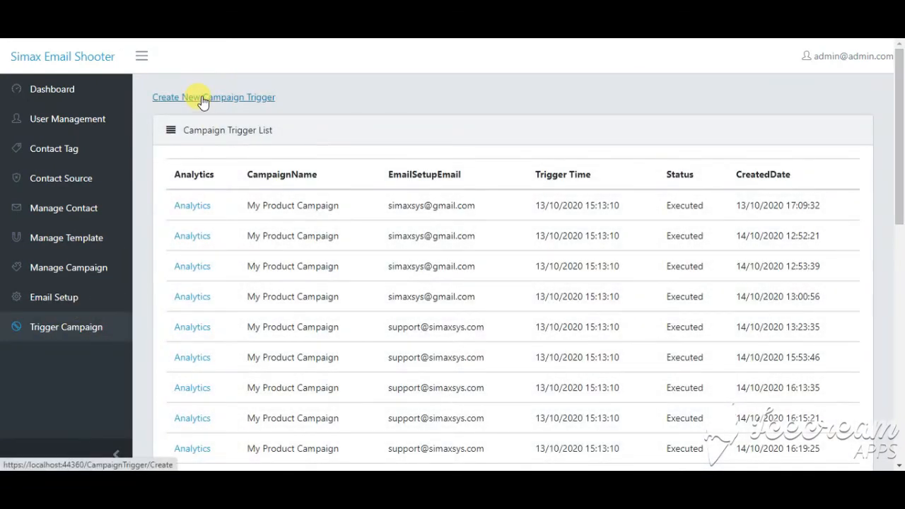
left_click(203, 99)
left_click(213, 161)
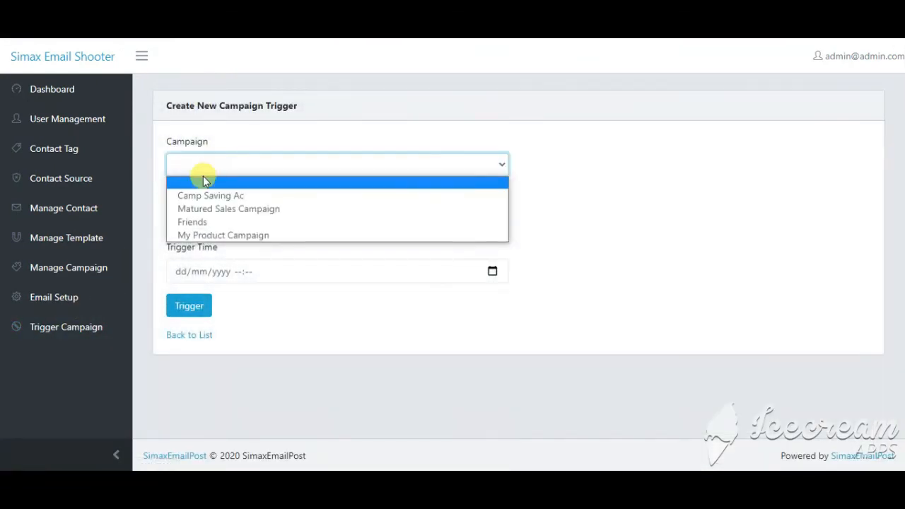
left_click(239, 197)
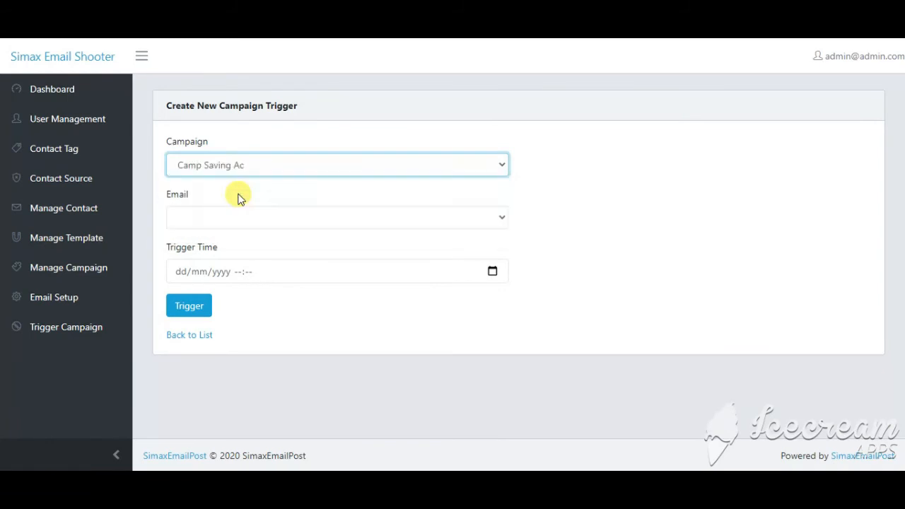
left_click(196, 217)
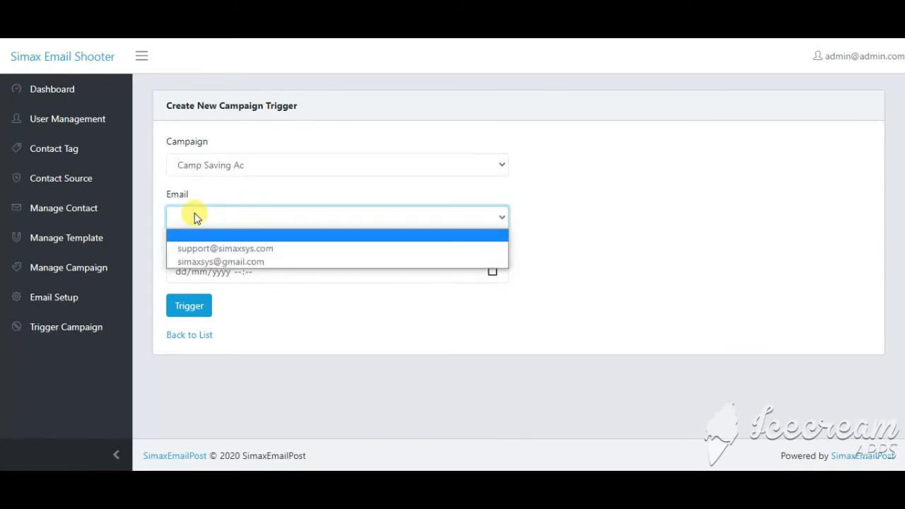
left_click(244, 250)
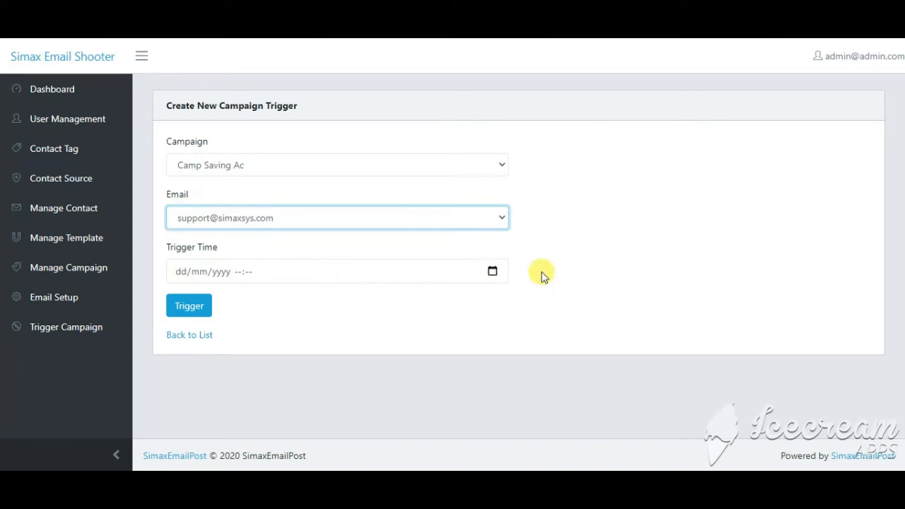
Step: Set the trigger time to 22/10/2020 15:05 and submit the campaign trigger
left_click(491, 272)
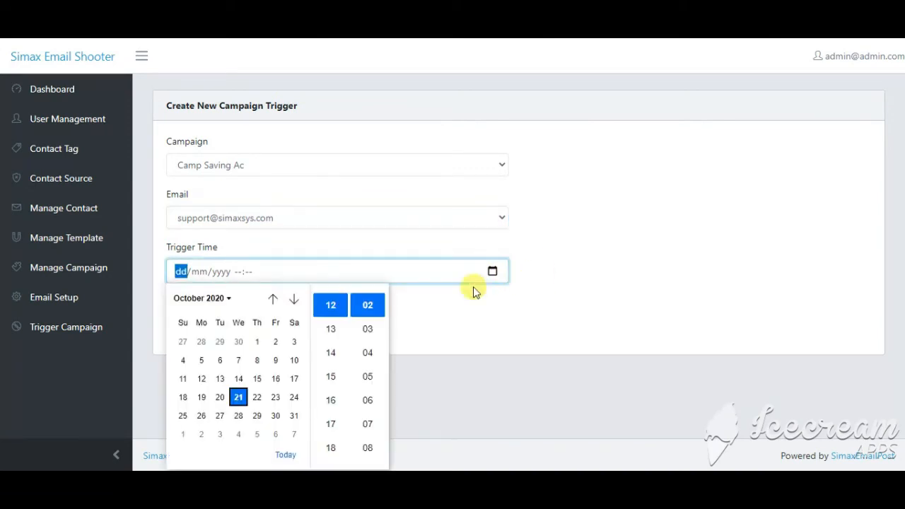
left_click(258, 398)
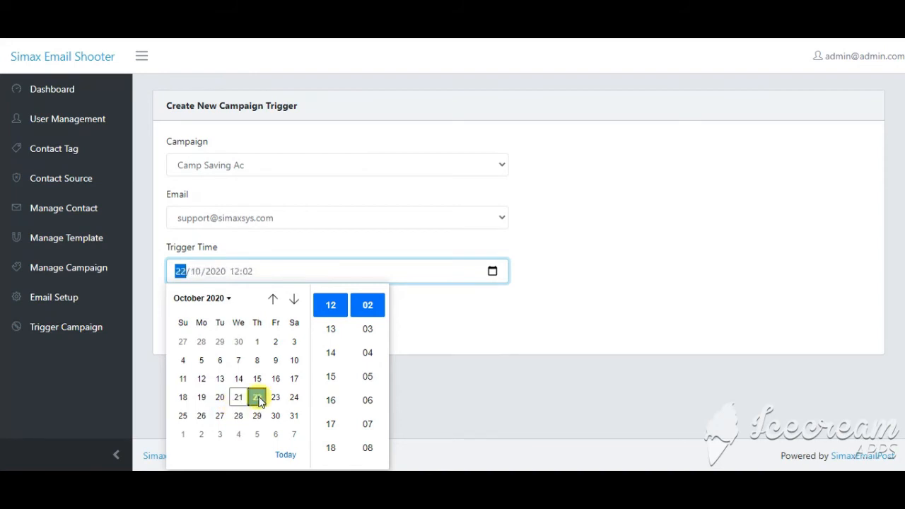
left_click(331, 378)
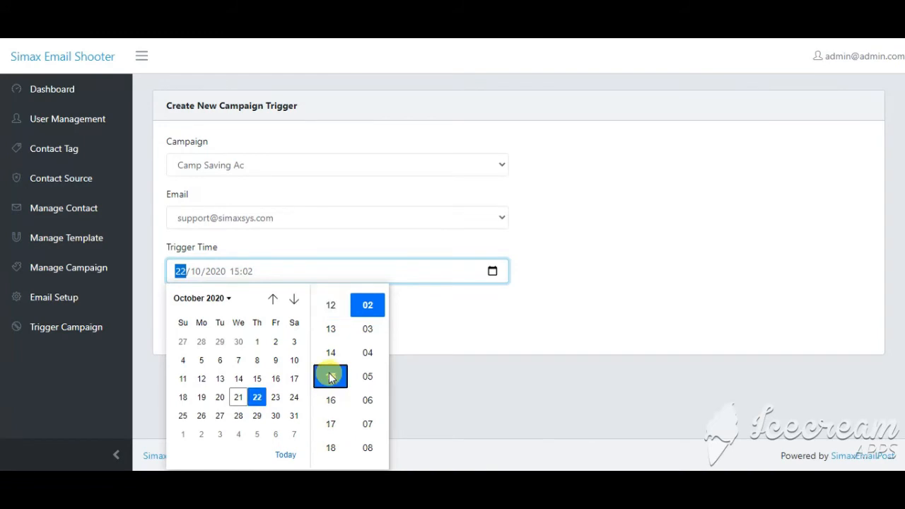
left_click(367, 380)
left_click(499, 349)
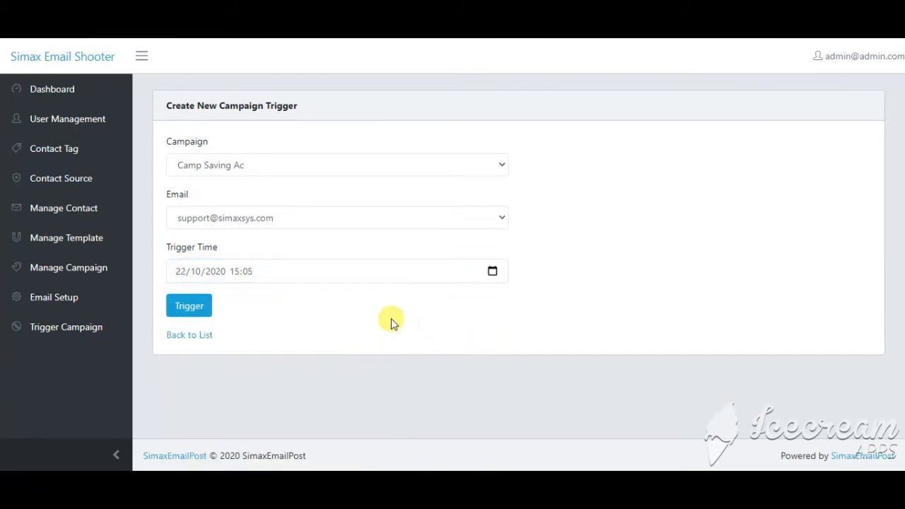
left_click(188, 310)
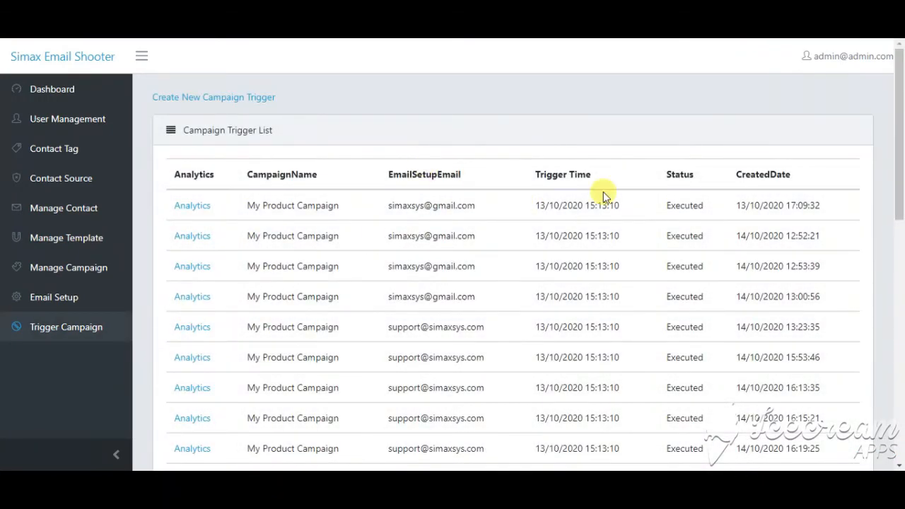
Step: Find the Camp Saving Ac entry in the campaign trigger list and check its trigger time and status
left_click_drag(896, 101, 892, 382)
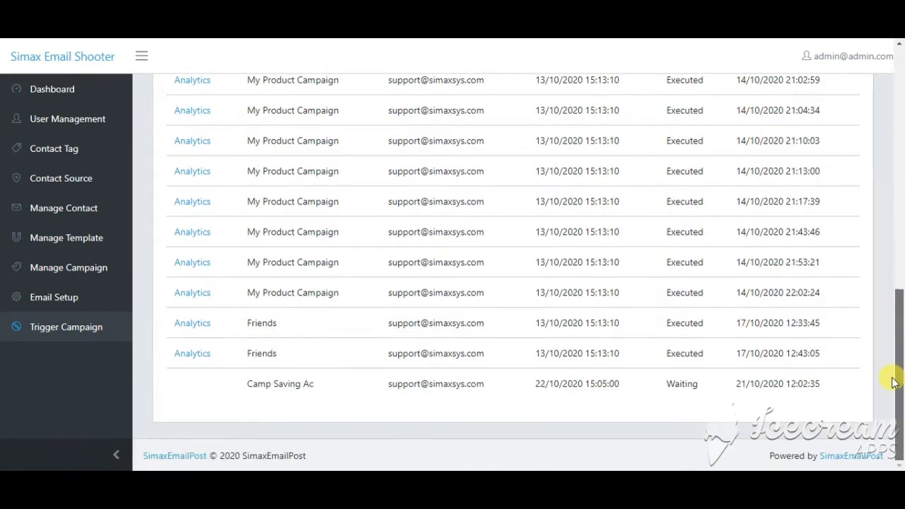
left_click_drag(274, 382, 705, 384)
left_click(735, 388)
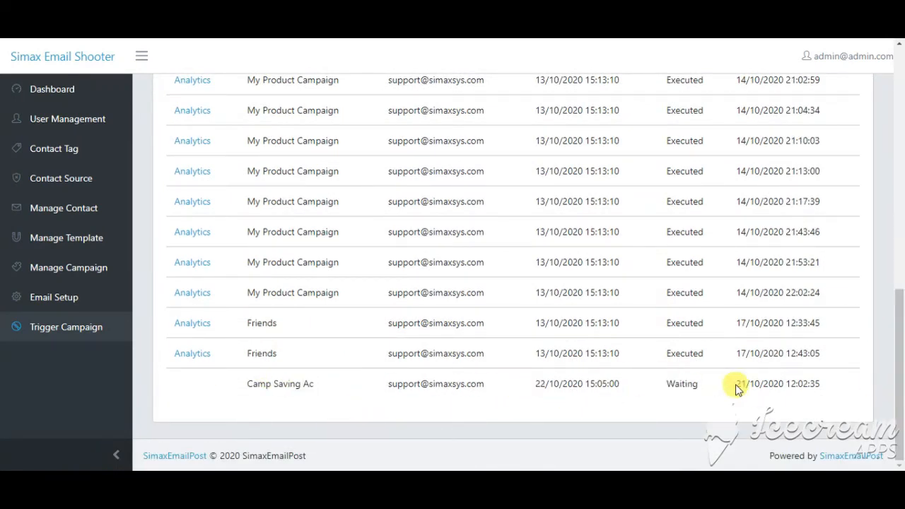
left_click(731, 389)
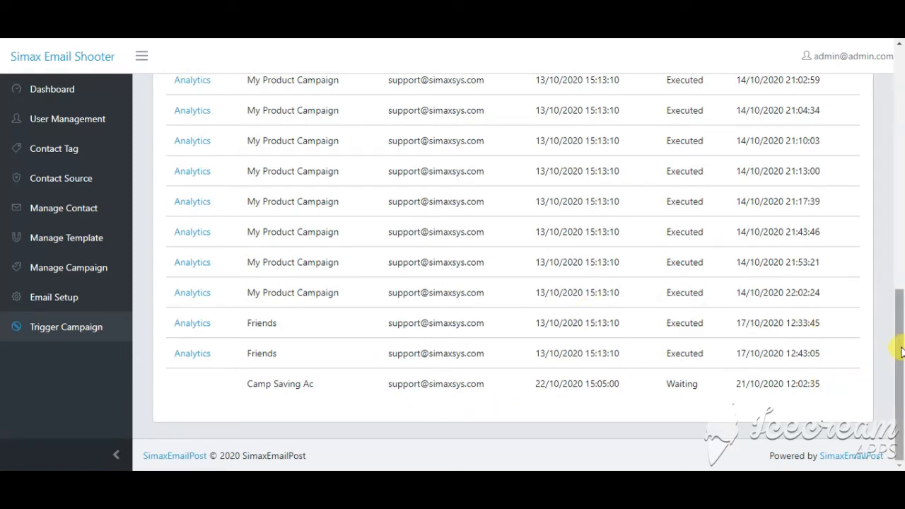
left_click_drag(901, 351, 872, 115)
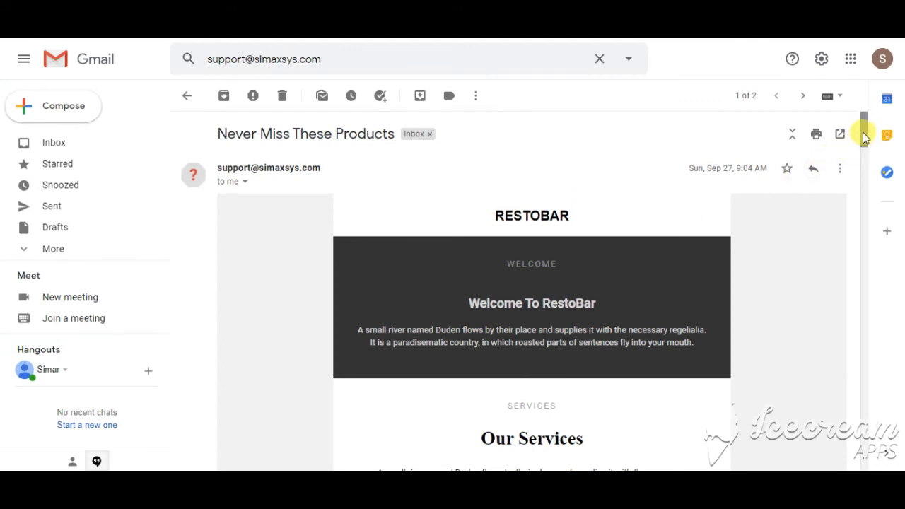
Step: Review the received "Never Miss These Products" email in Gmail and unsubscribe from its footer
mouse_move(863, 132)
left_mouse_down()
mouse_move(871, 174)
mouse_move(843, 239)
mouse_move(823, 380)
left_mouse_up()
scroll(822, 380, "down", 6)
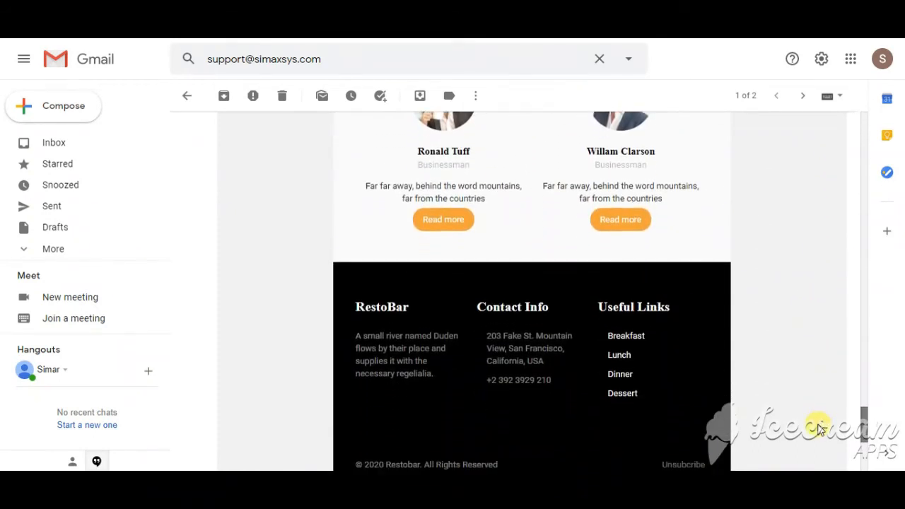
scroll(817, 422, "up", 15)
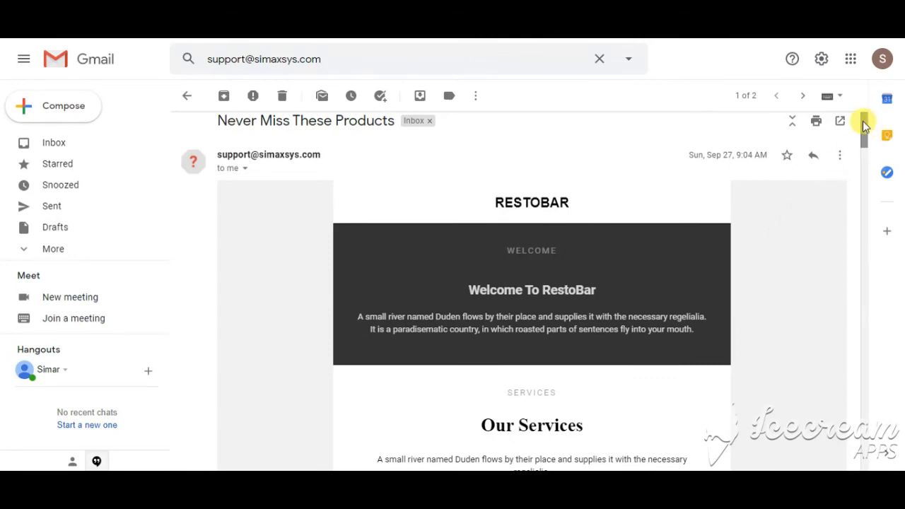
left_click_drag(862, 121, 864, 428)
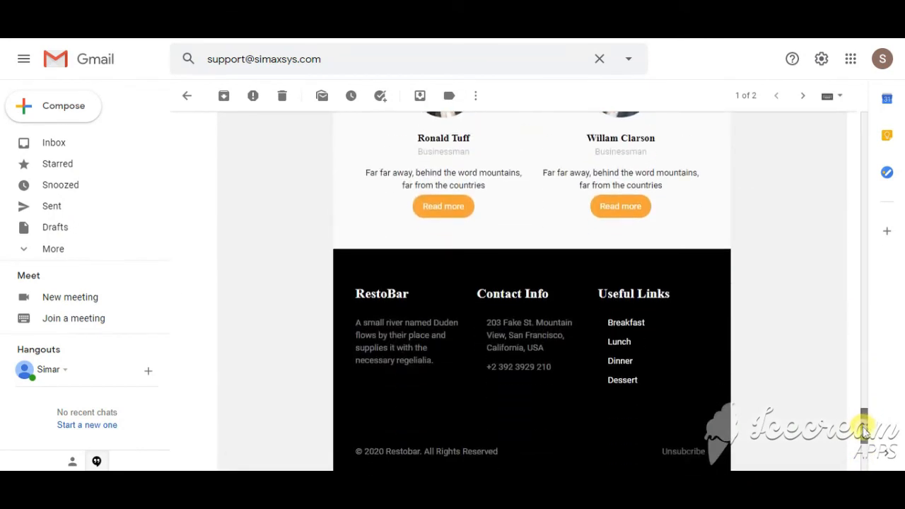
left_click(690, 452)
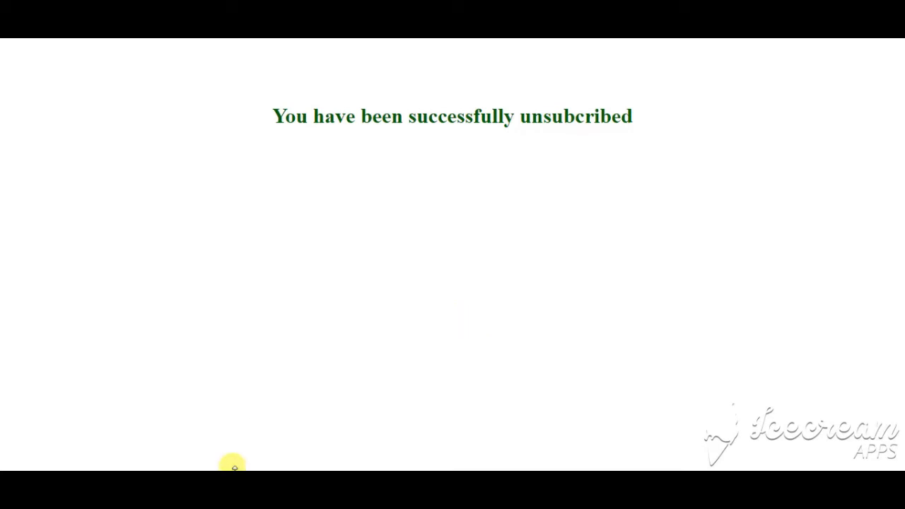
left_click(363, 480)
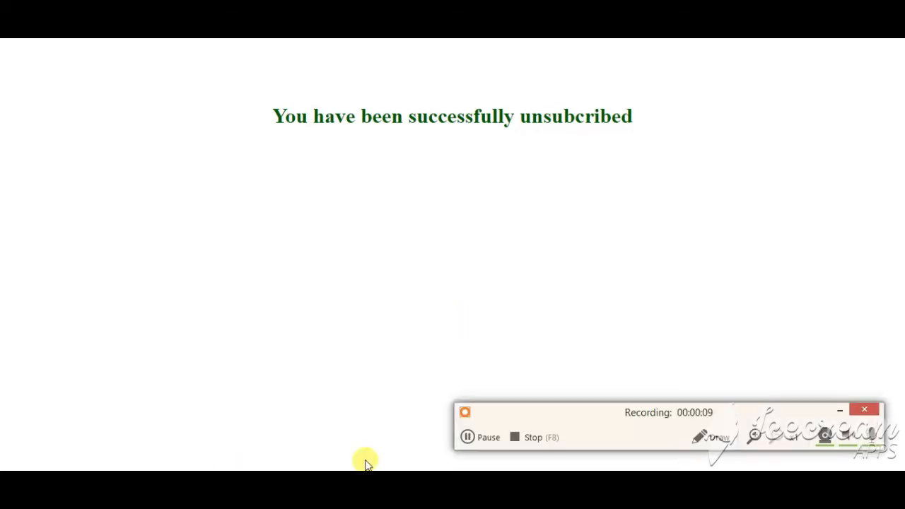
left_click(514, 438)
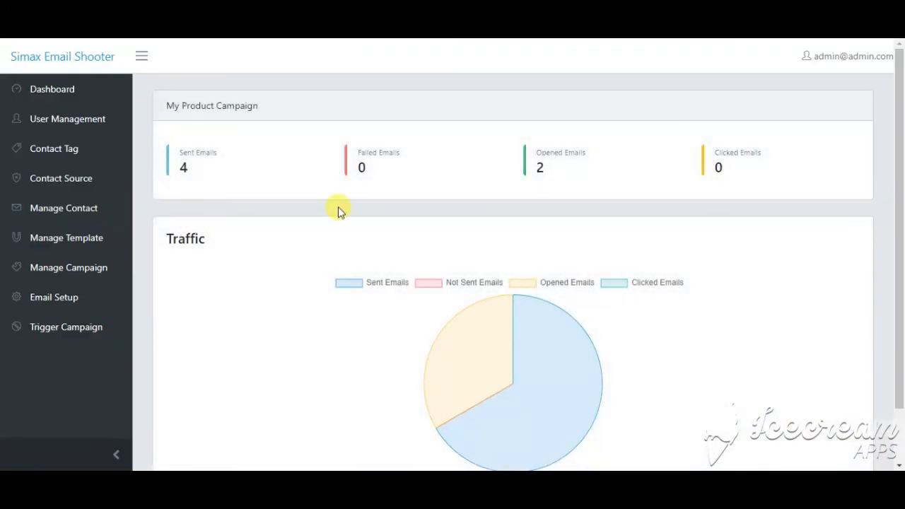
Step: Examine the sent, failed, opened and clicked email figures and the traffic chart of My Product Campaign
left_click_drag(894, 148, 897, 174)
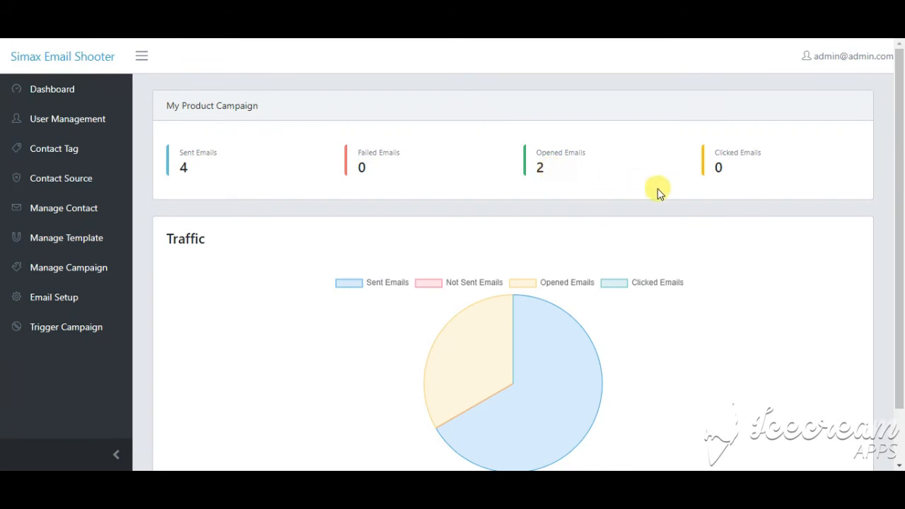
double_click(717, 168)
left_click(736, 170)
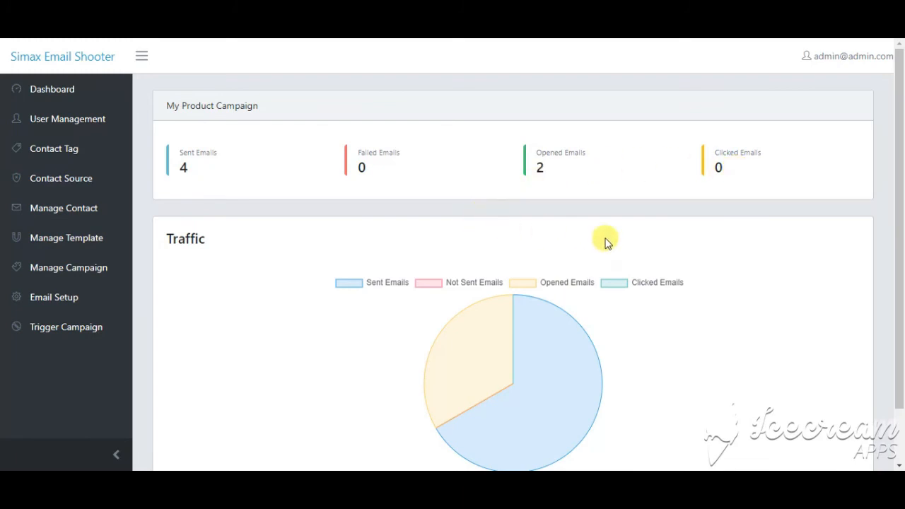
mouse_move(898, 90)
left_mouse_down()
mouse_move(898, 178)
mouse_move(902, 84)
left_mouse_up()
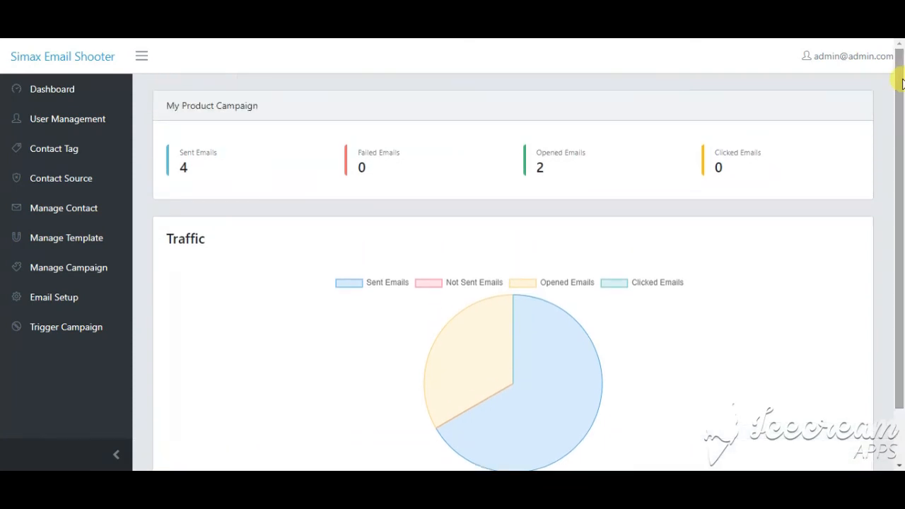
Step: Open the dashboard and examine the overall email totals and the weekly traffic chart
left_click(52, 83)
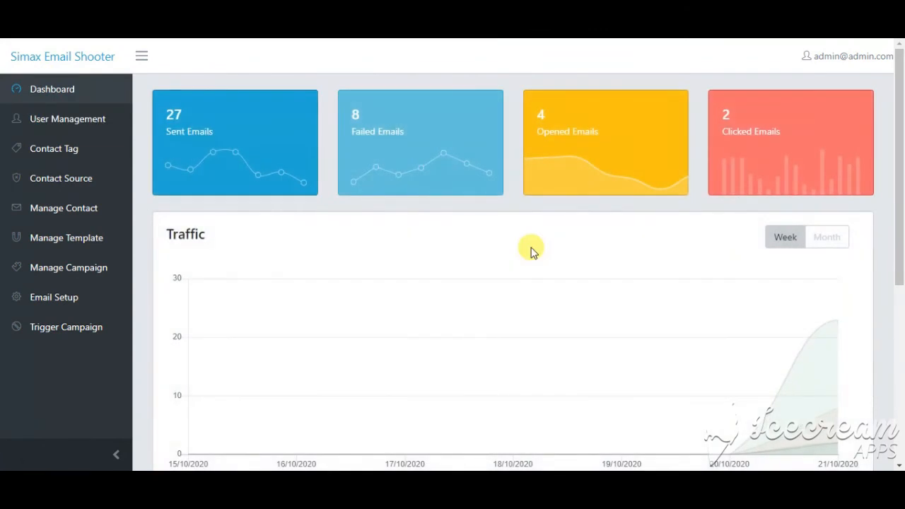
left_click_drag(898, 192, 878, 177)
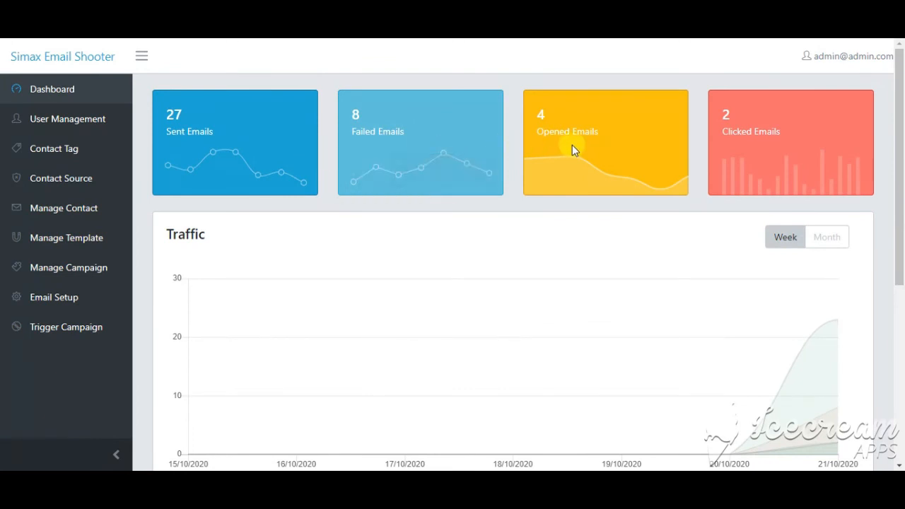
left_click_drag(899, 123, 899, 173)
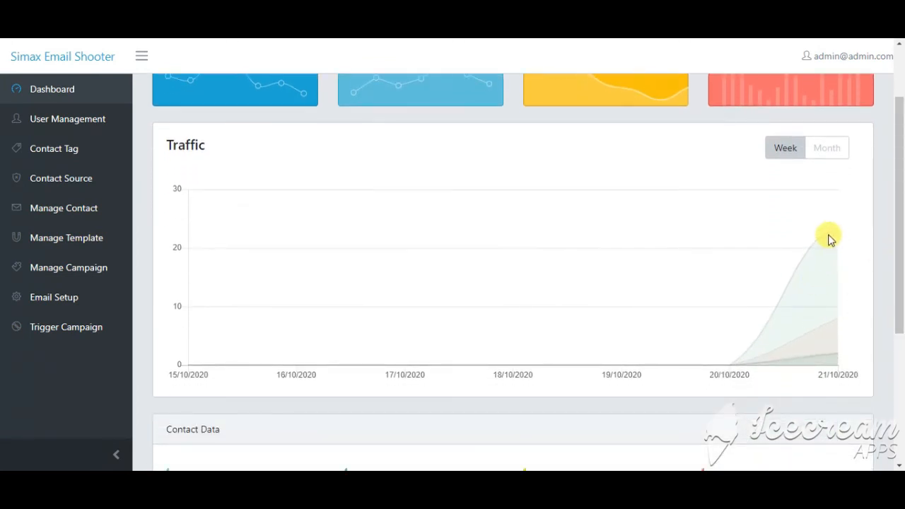
Step: Compare the weekly and monthly views of the dashboard traffic chart, ending on the monthly view
left_click(812, 149)
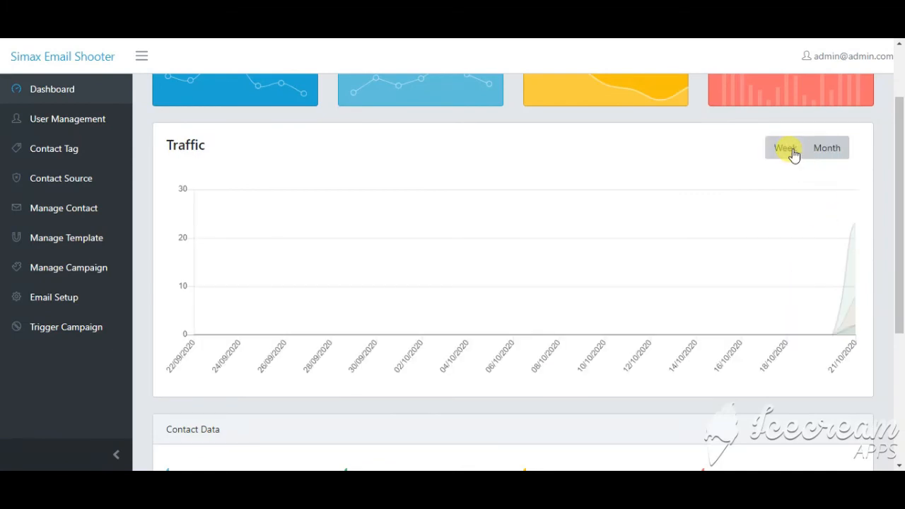
left_click(792, 151)
left_click(823, 153)
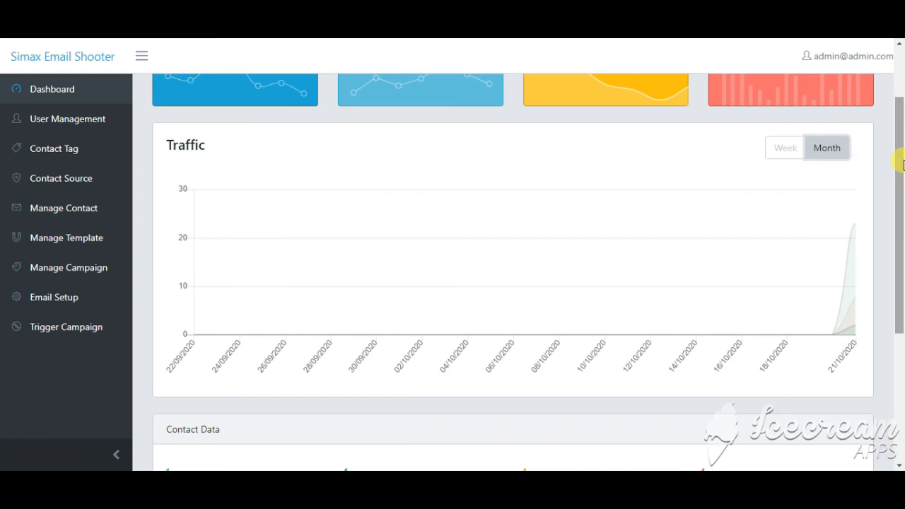
Step: Examine the Contact Data section of the dashboard: contact and subscription totals plus the breakdowns by source and tag
left_click_drag(900, 167, 899, 304)
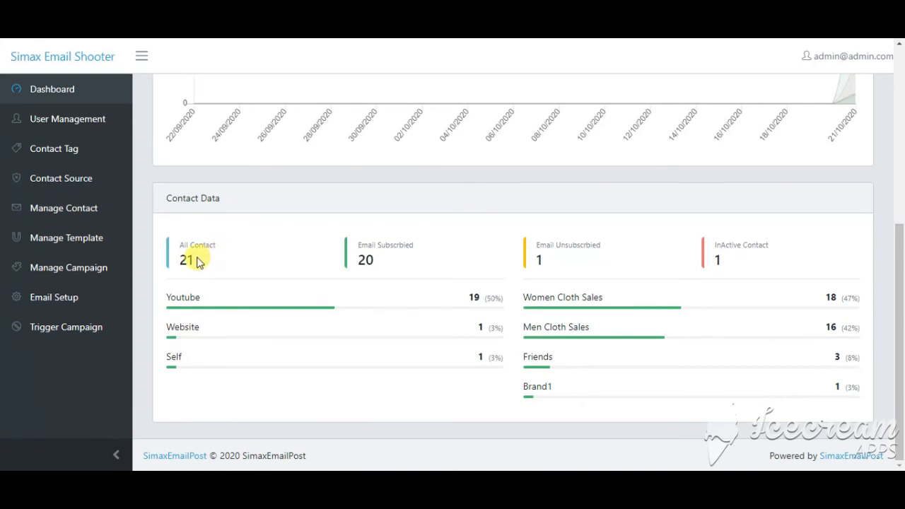
double_click(368, 260)
left_click(555, 272)
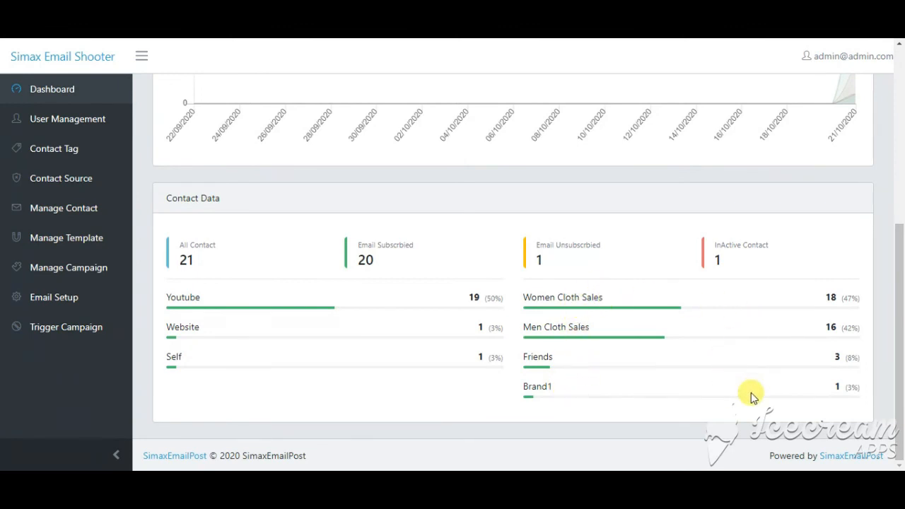
left_click_drag(899, 262, 870, 77)
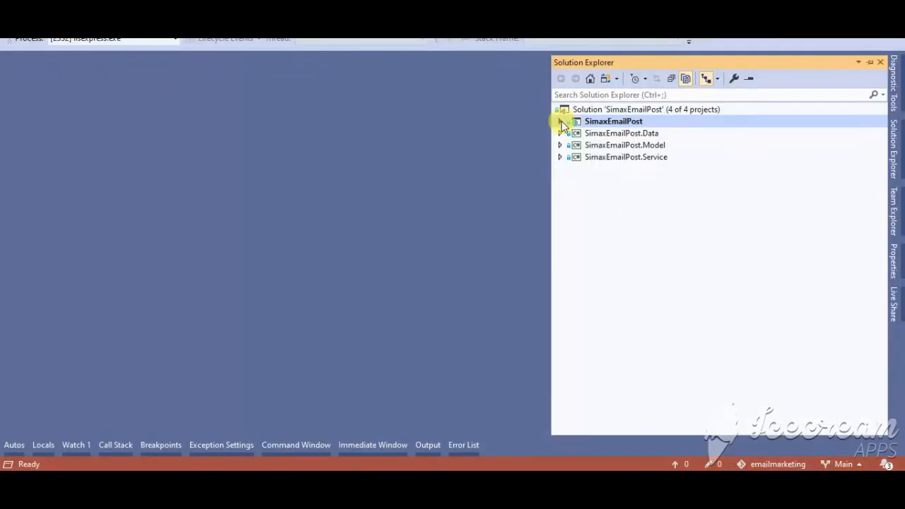
Step: Switch to Visual Studio and look at the top-level folders of the SimaxEmailPost web, Data, Model and Service projects
left_click(561, 122)
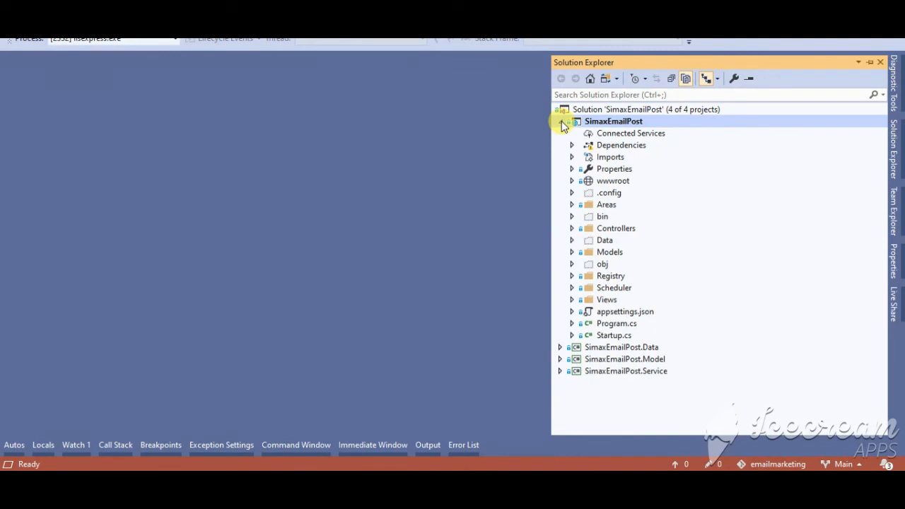
left_click(561, 122)
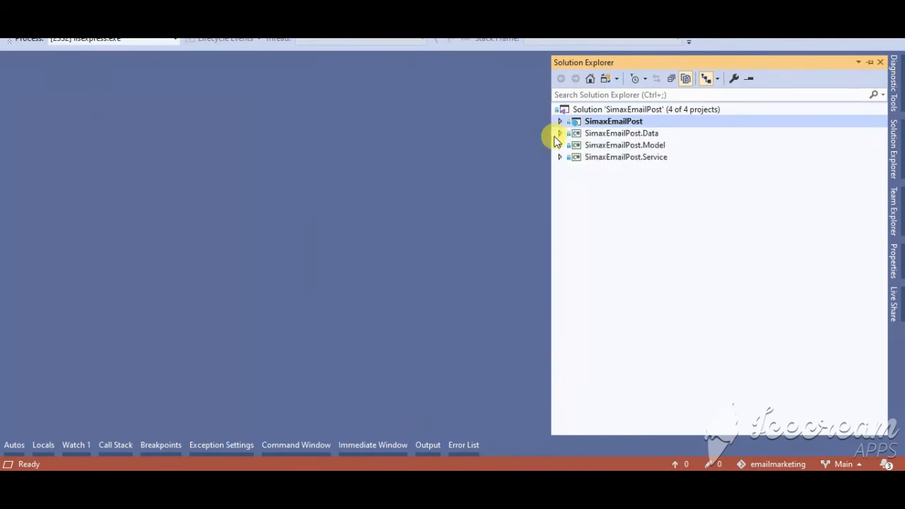
left_click(560, 133)
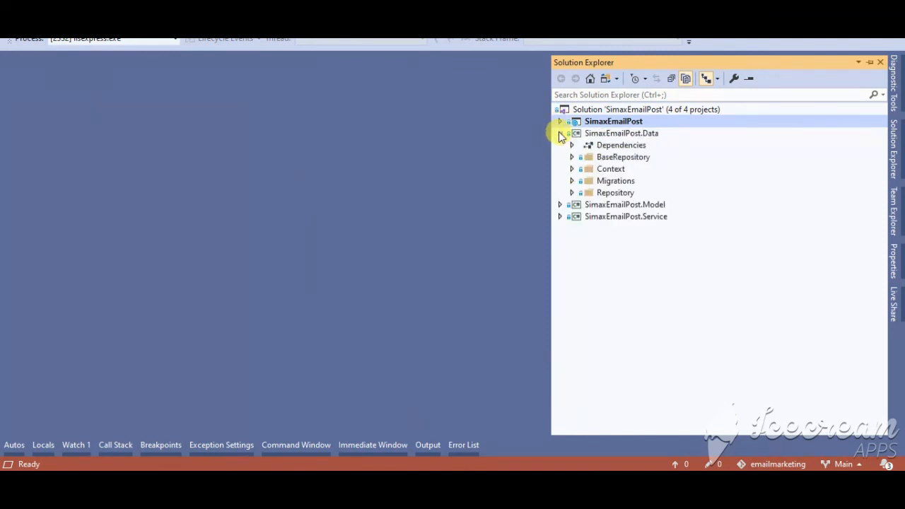
left_click(559, 205)
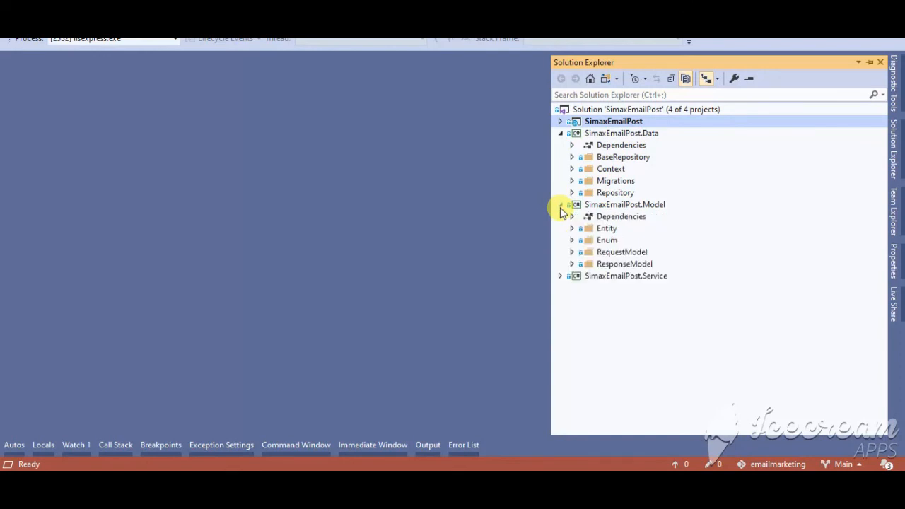
left_click(560, 277)
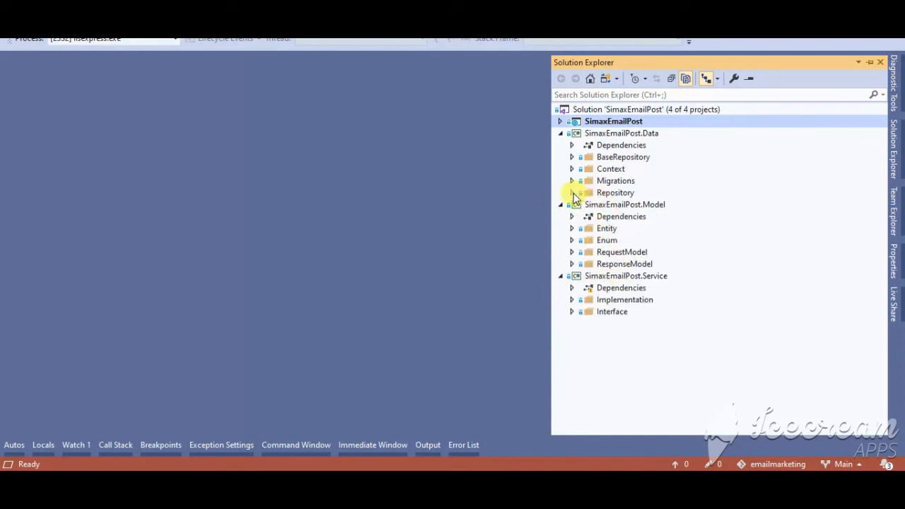
Step: Examine the Repository implementation and interface files, the Migrations and the BaseRepository files of the SimaxEmailPost.Data project
left_click(572, 193)
left_click(583, 205)
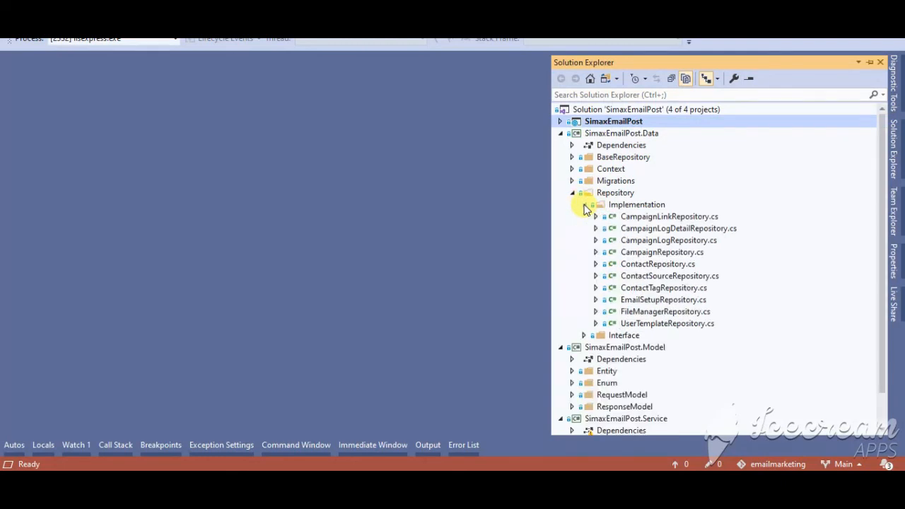
left_click(584, 205)
left_click(584, 217)
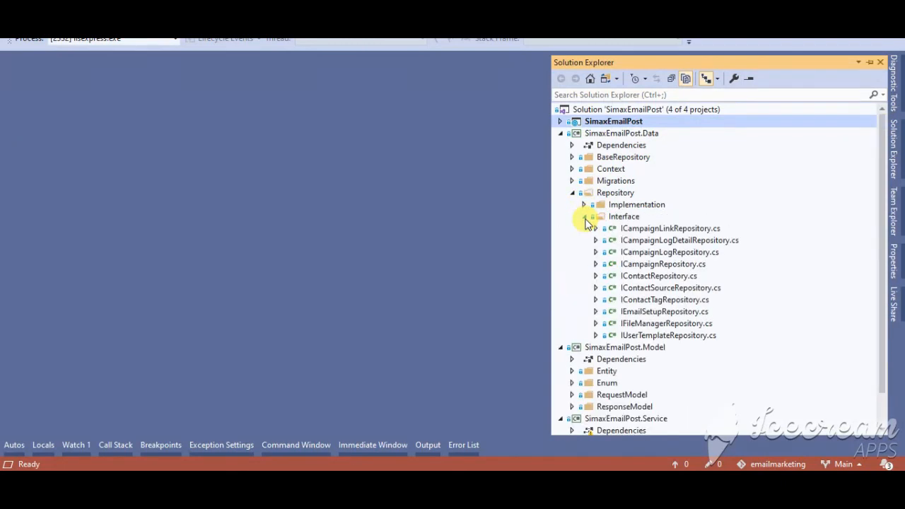
left_click(573, 182)
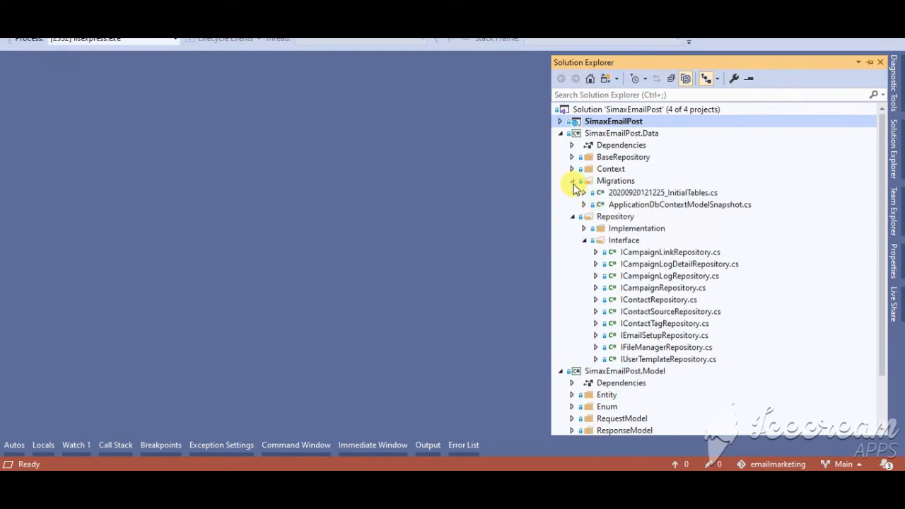
left_click(573, 158)
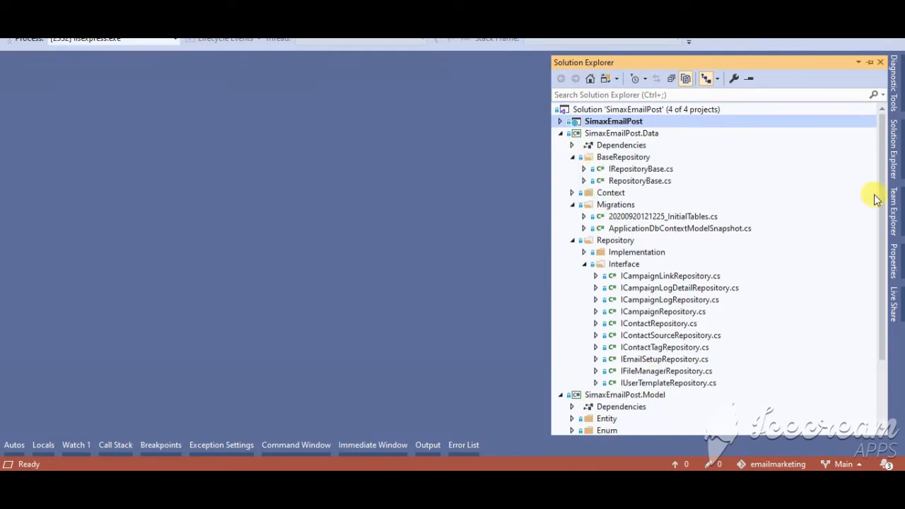
Step: Examine the Entity classes of SimaxEmailPost.Model and the Implementation services of SimaxEmailPost.Service
left_click_drag(881, 170, 890, 232)
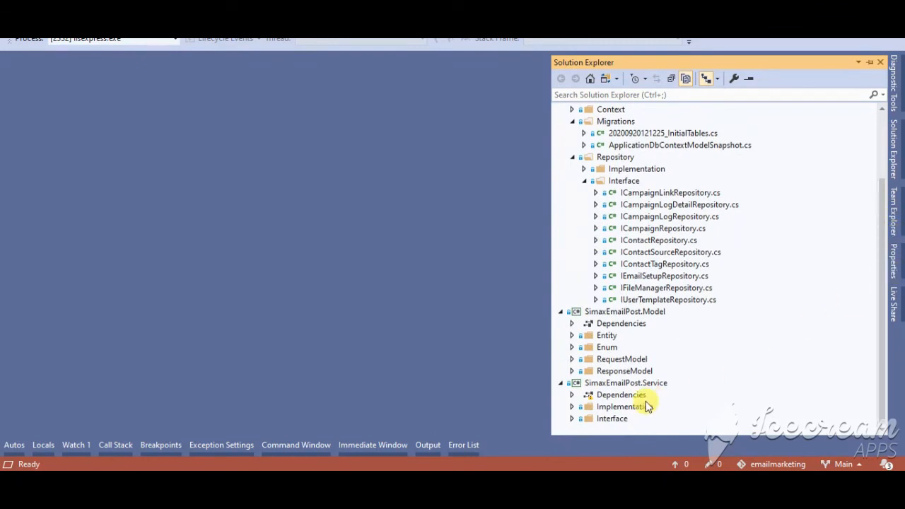
left_click(571, 337)
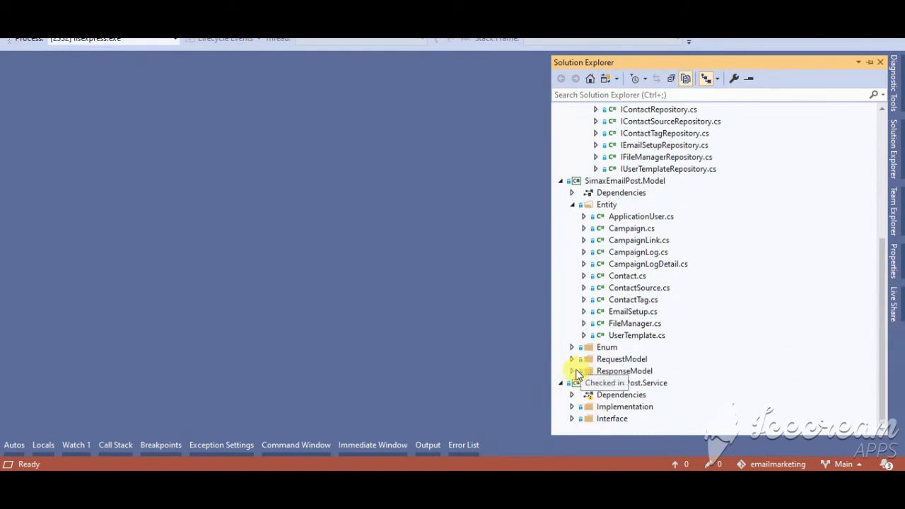
left_click(572, 407)
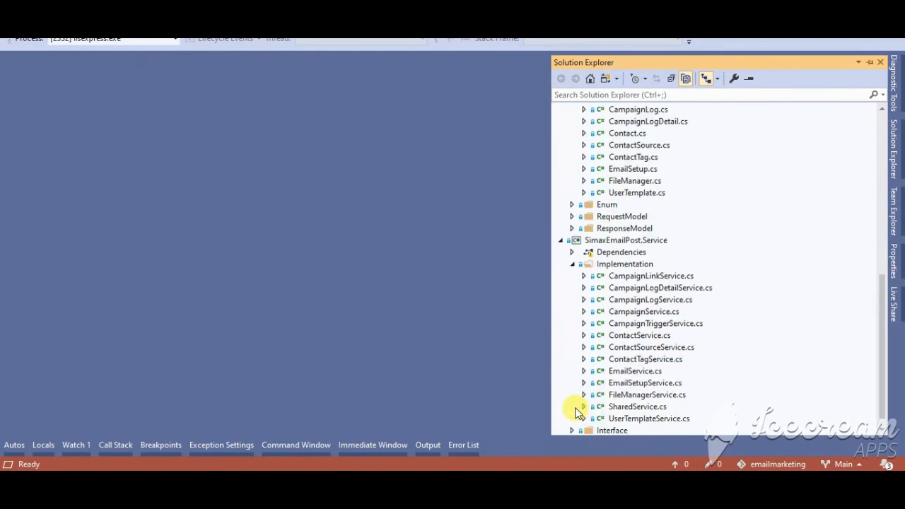
left_click(573, 264)
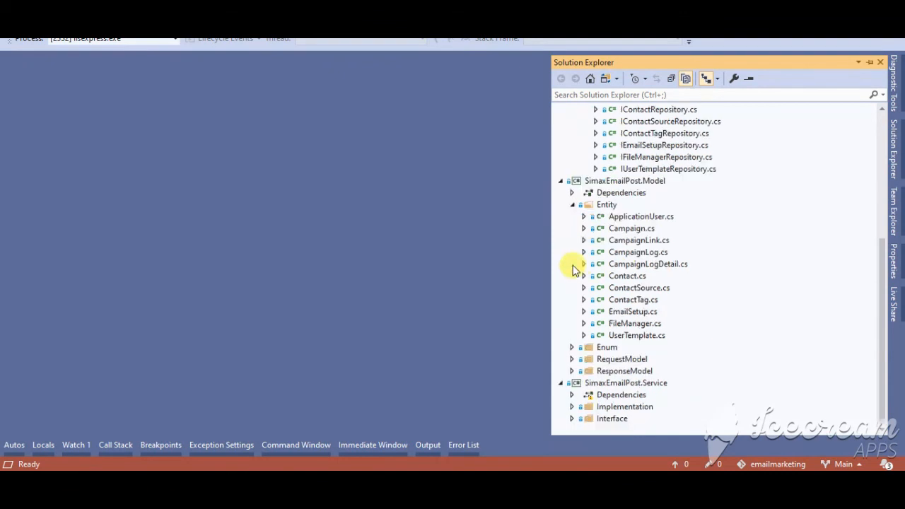
Step: Collapse the SimaxEmailPost.Data and SimaxEmailPost.Model projects and select the SimaxEmailPost.Service project
left_click_drag(883, 256, 883, 115)
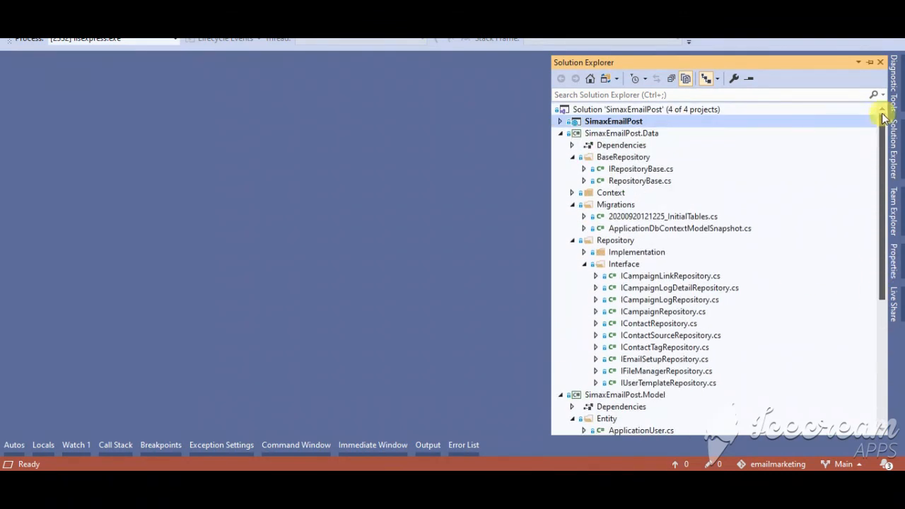
left_click(561, 133)
left_click(560, 145)
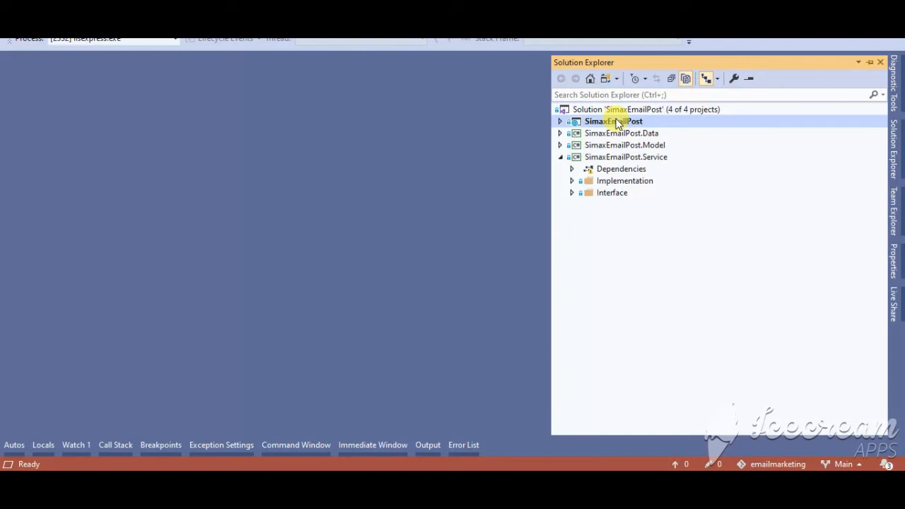
left_click(622, 157)
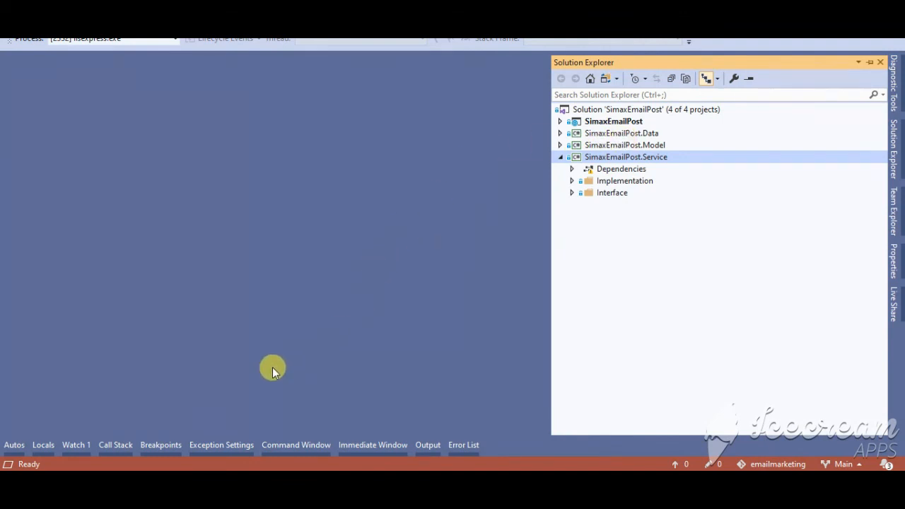
left_click(214, 483)
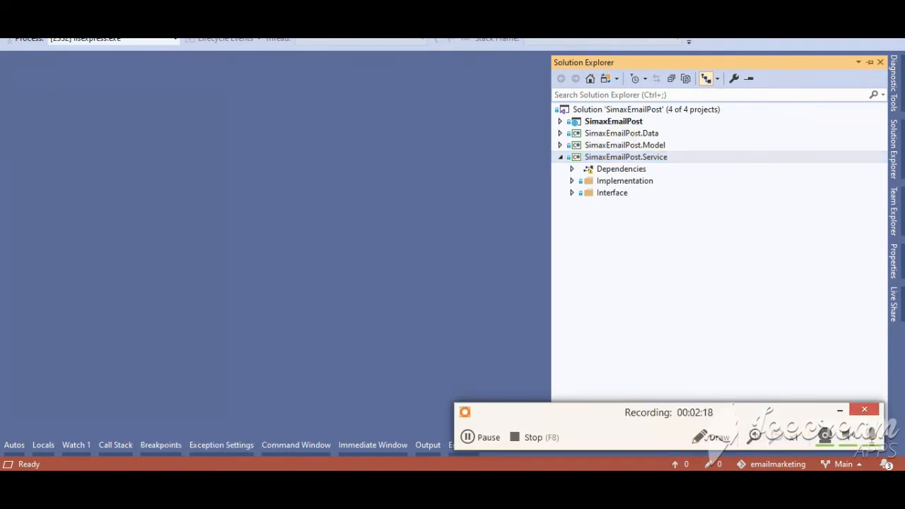
left_click(524, 437)
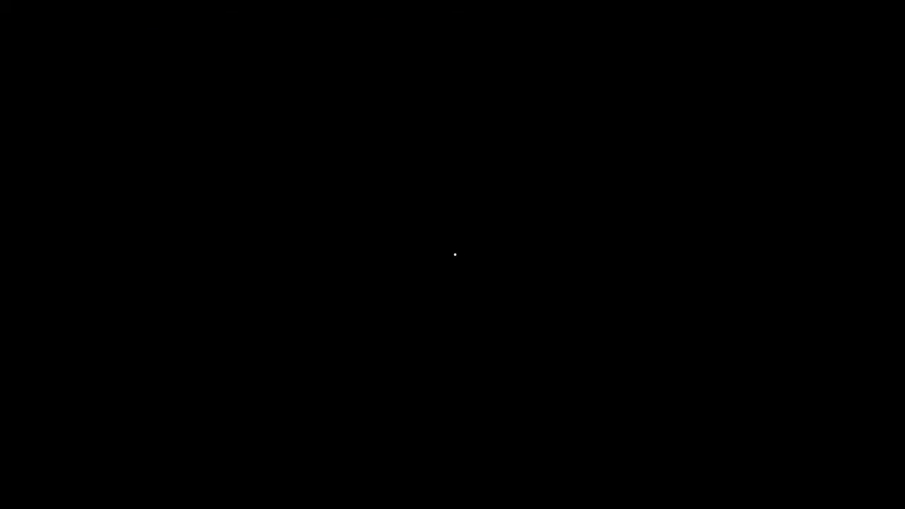